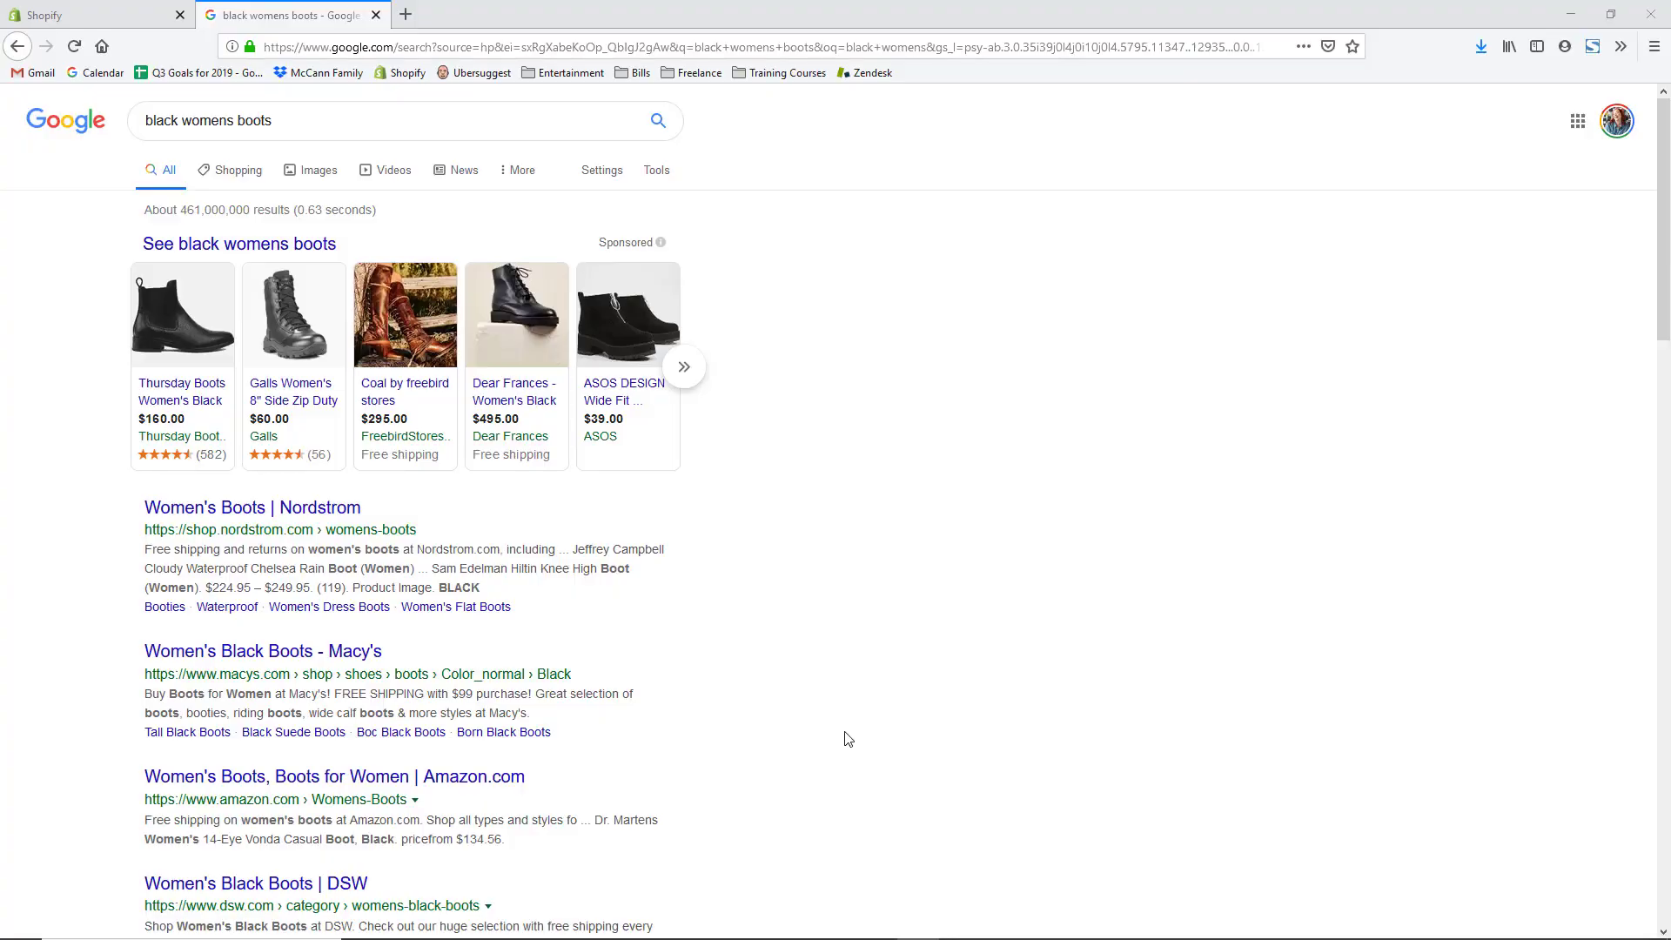
Step: Browse the sponsored product ads shown for the black womens boots search, through to the last ones and back
click(701, 362)
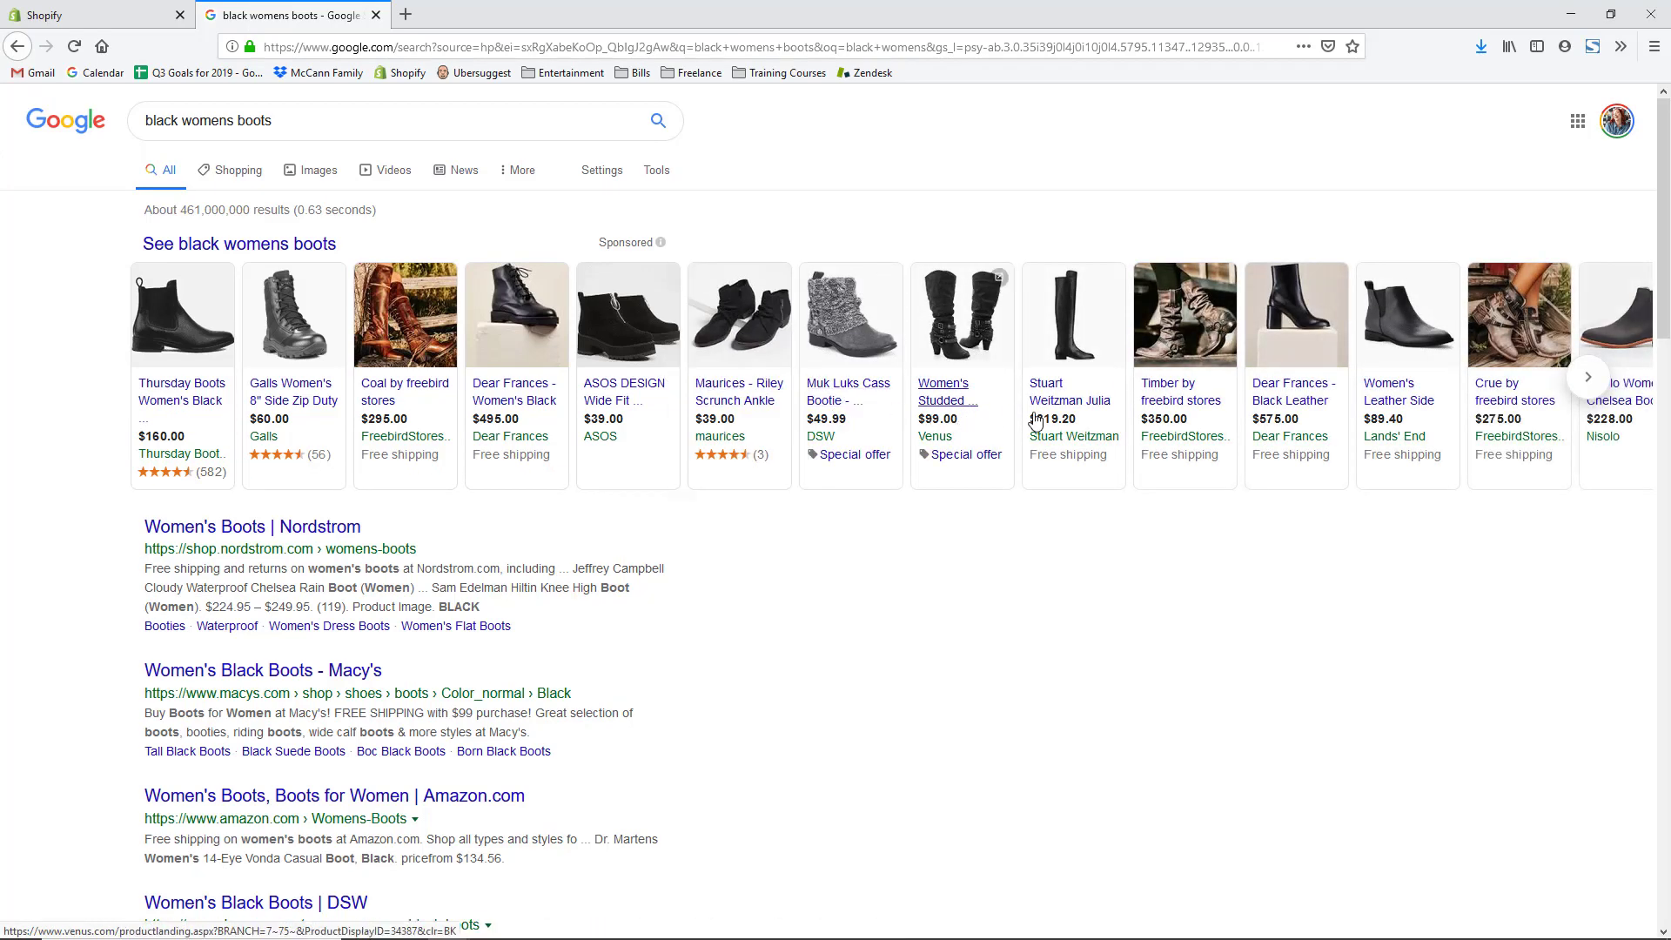
click(1596, 388)
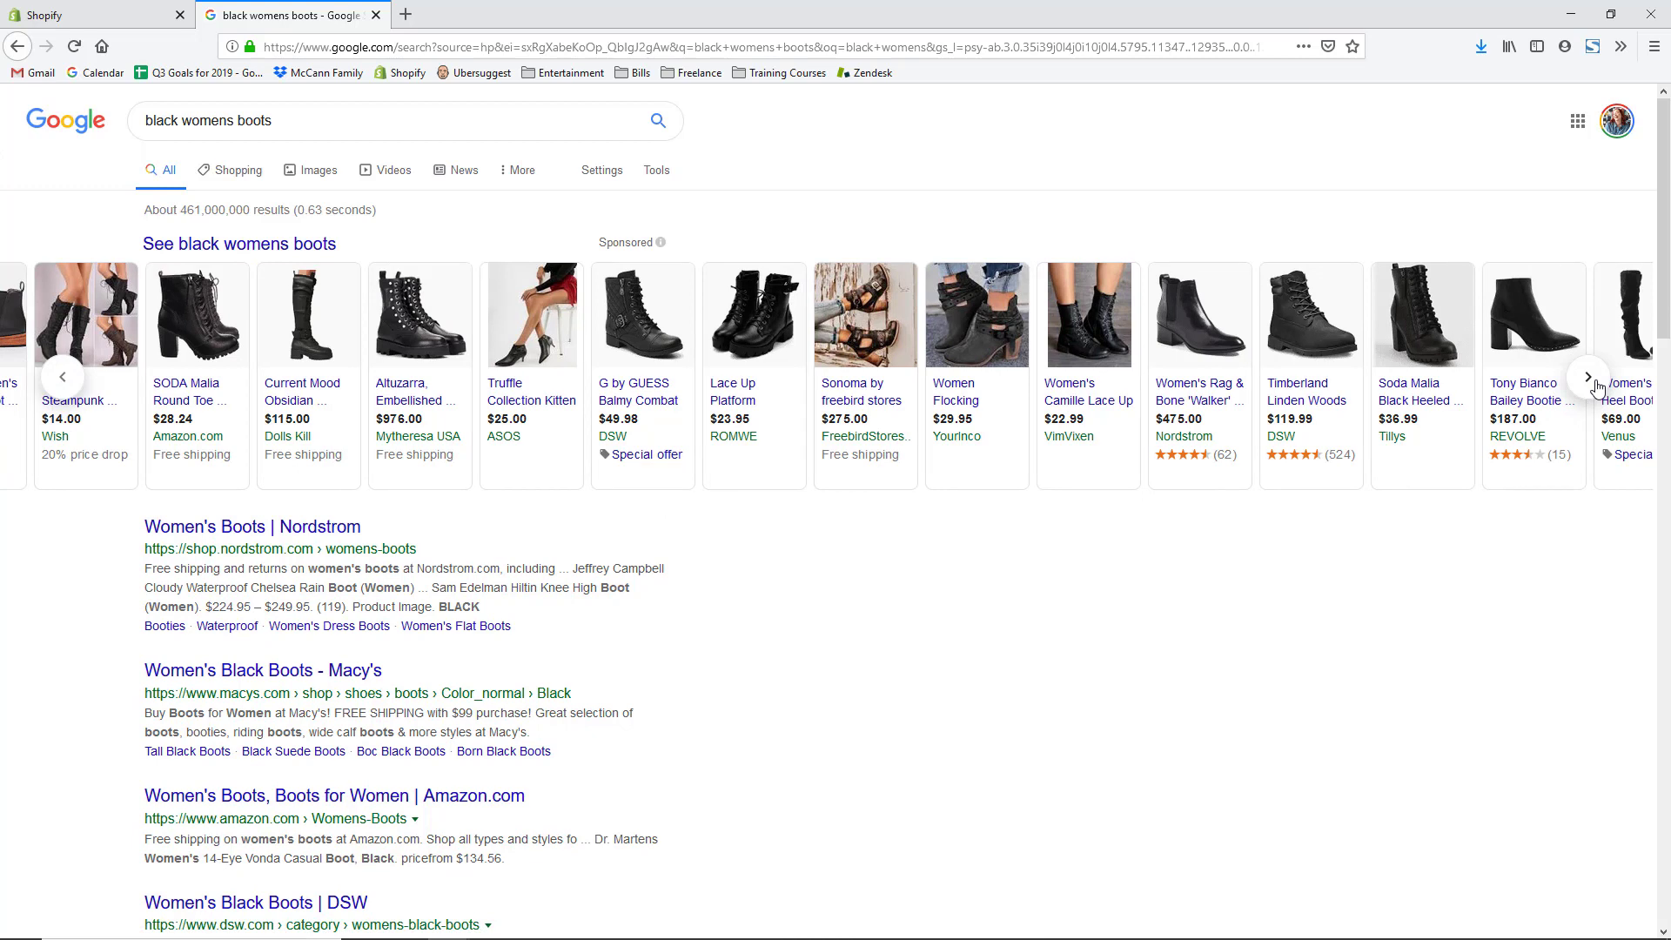
click(1596, 388)
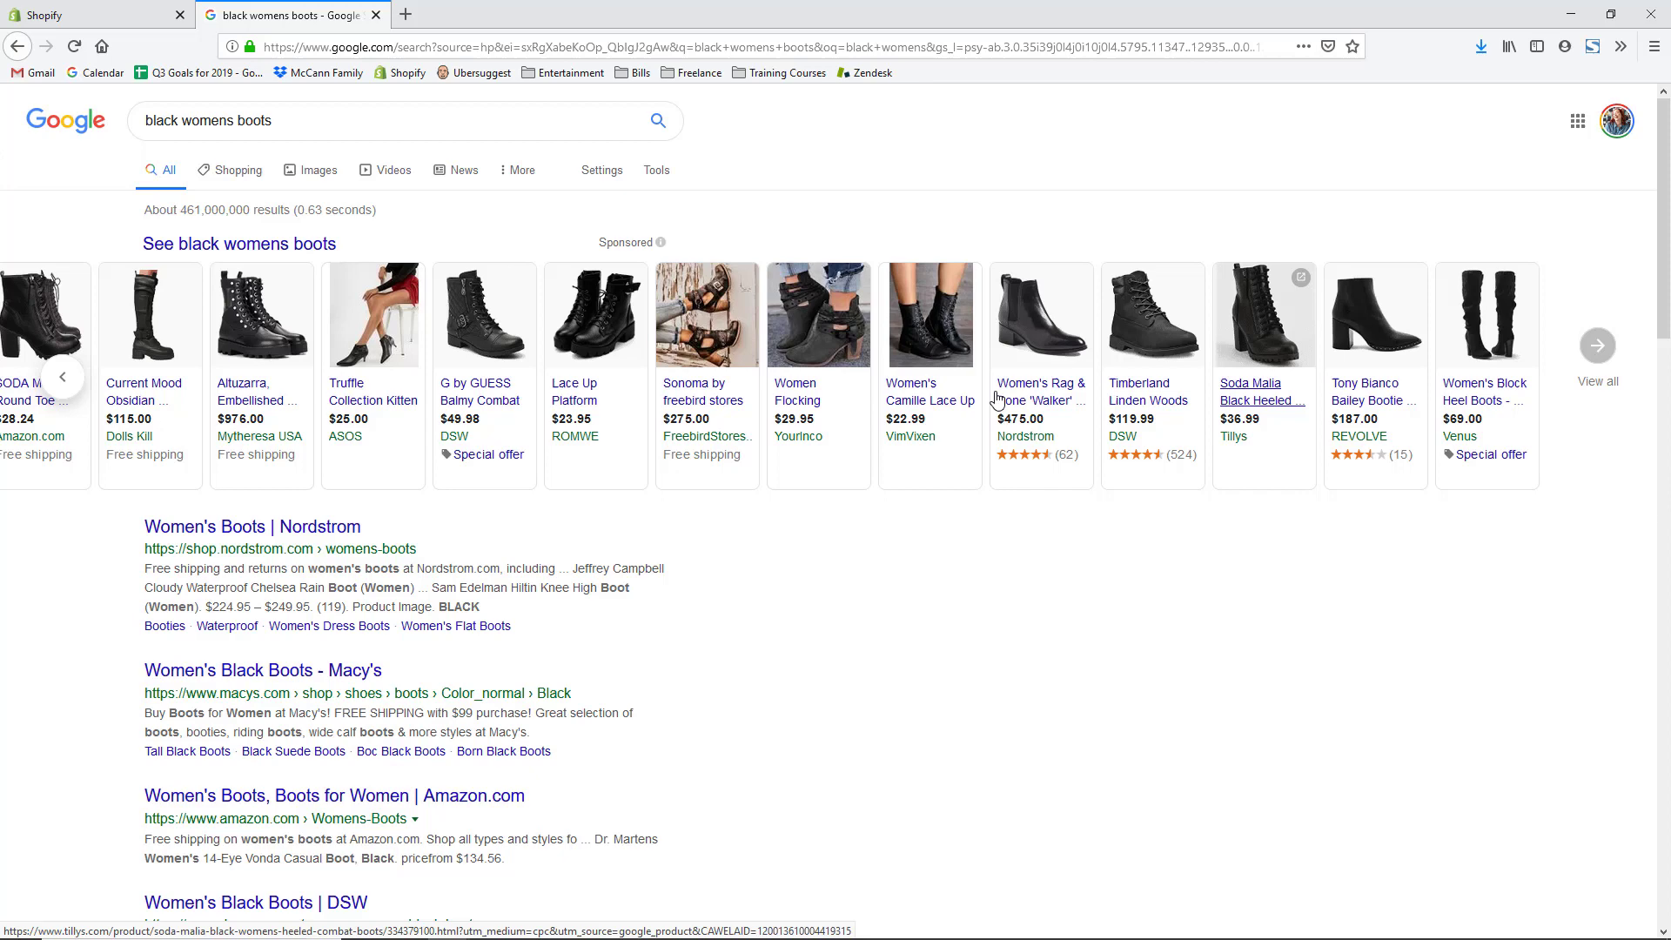
click(63, 379)
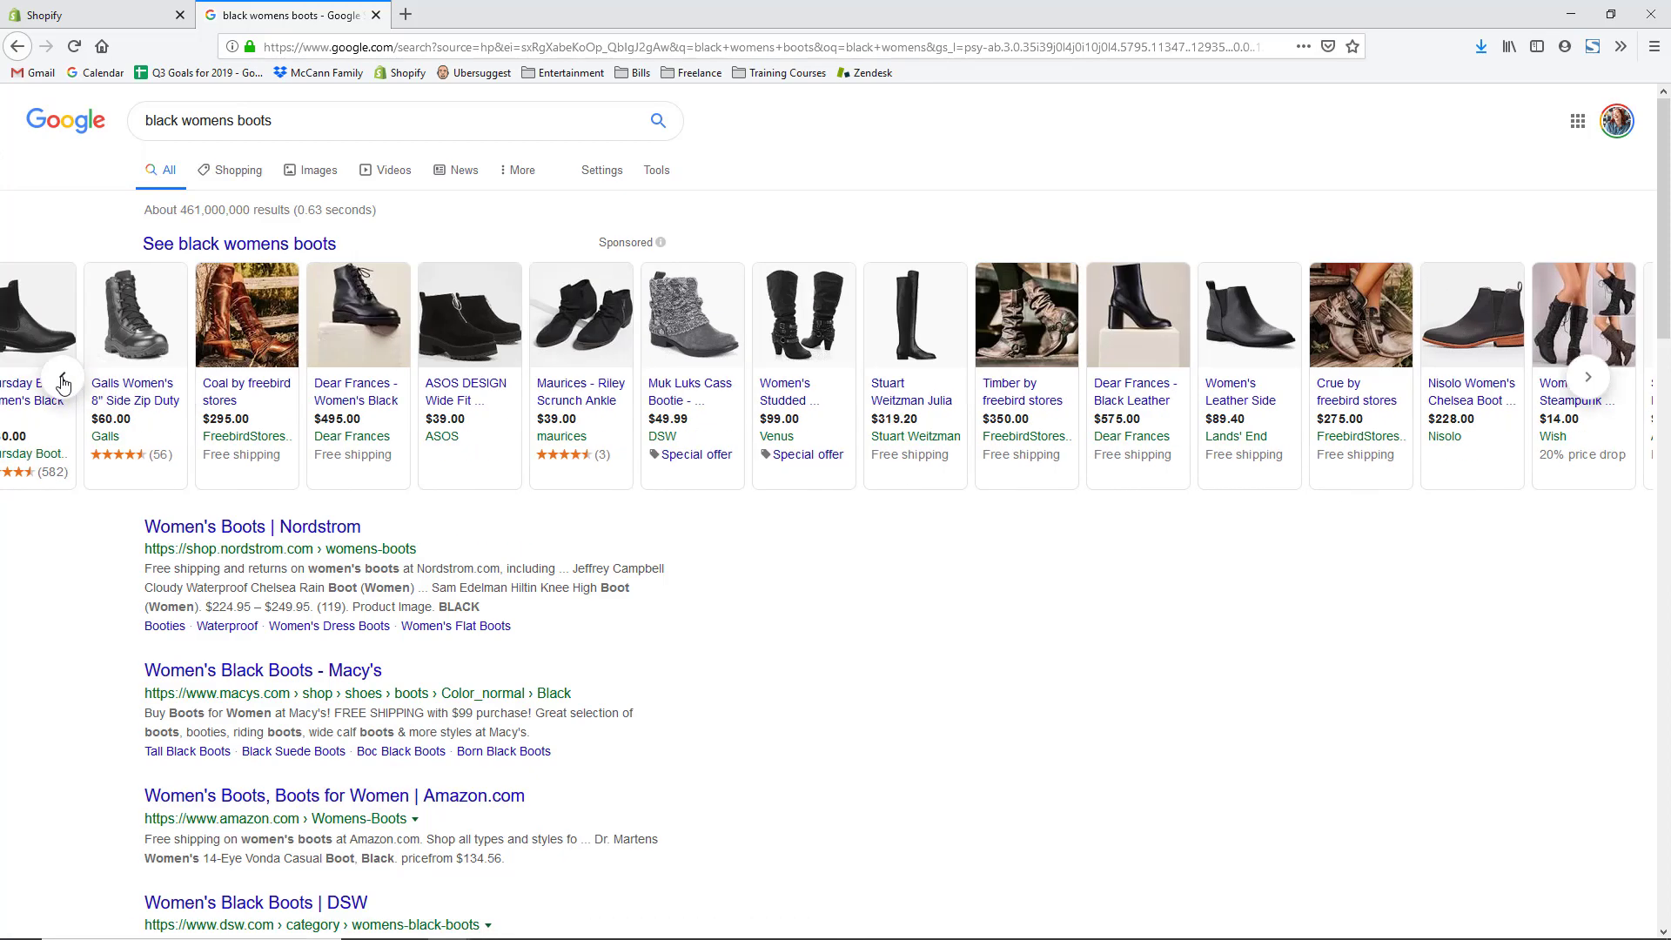
click(63, 379)
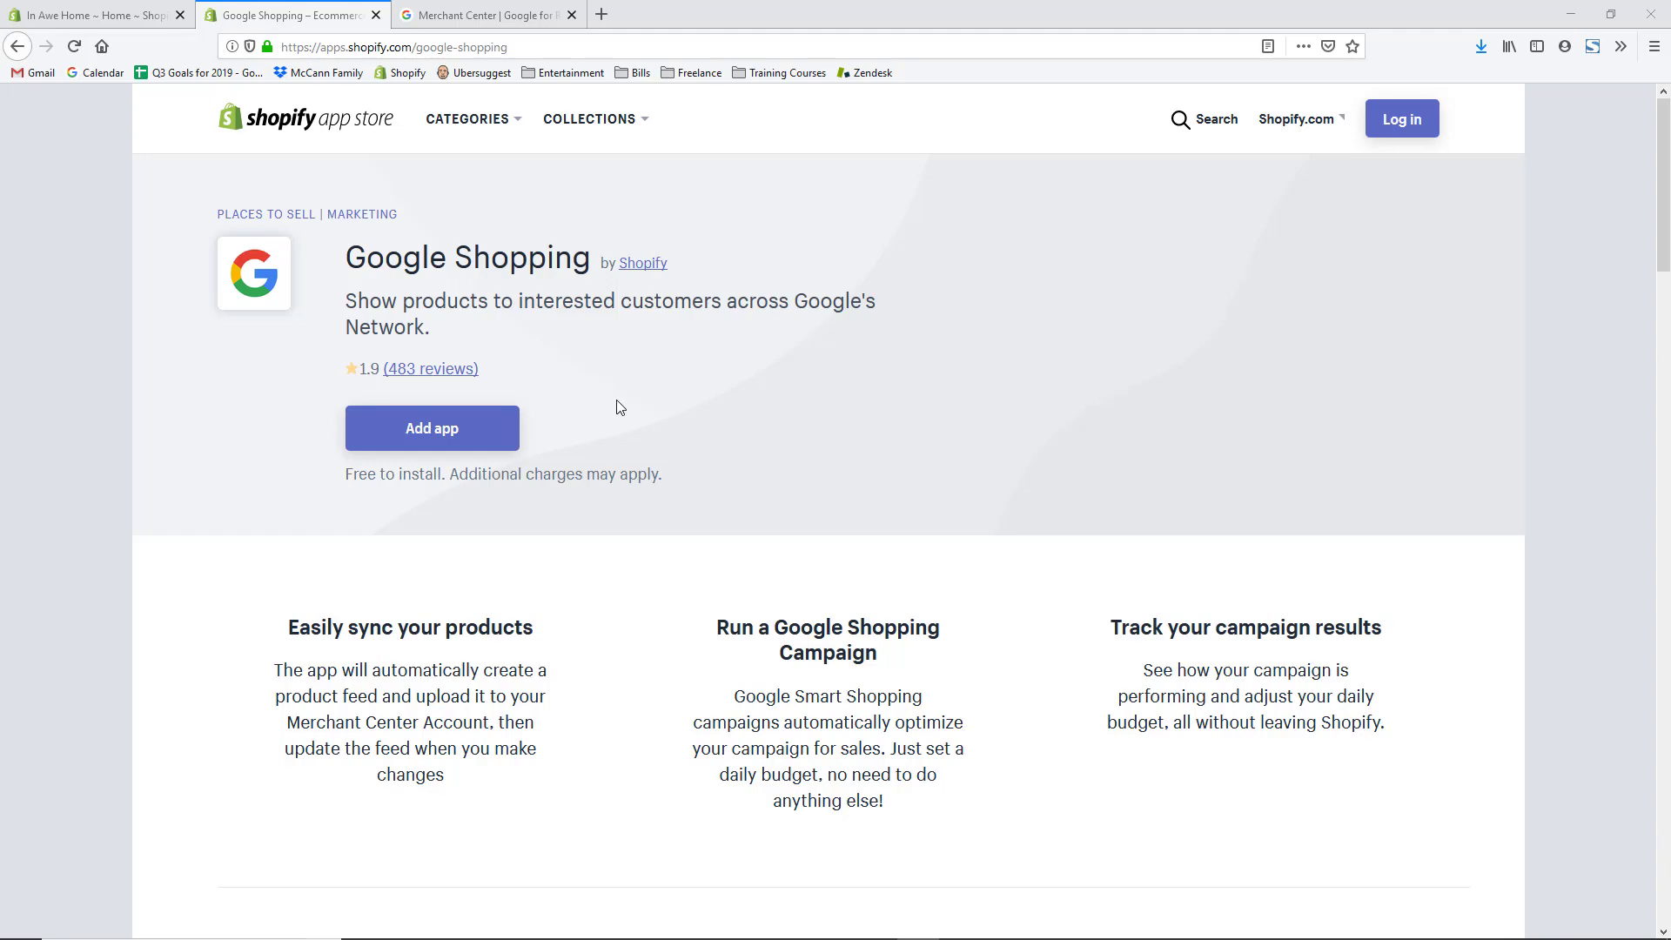
Step: Add the Google Shopping app by logging in to the store inawehome.myshopify.com, and install it there
click(484, 439)
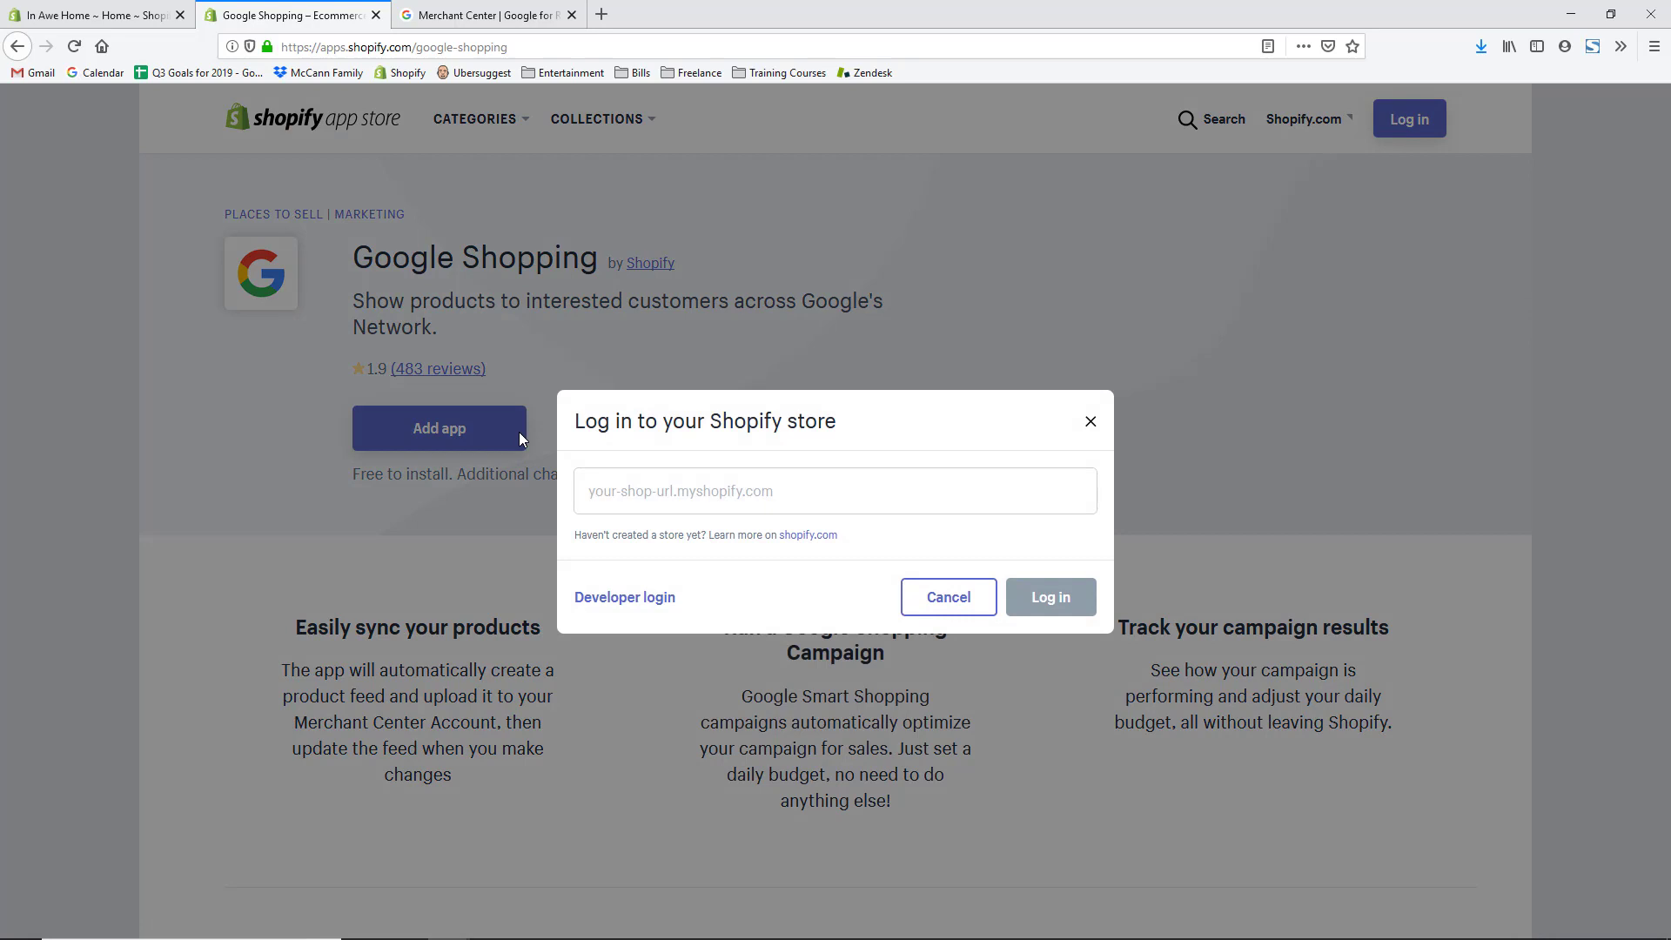
click(129, 15)
drag(304, 47, 445, 49)
key(ctrl+c)
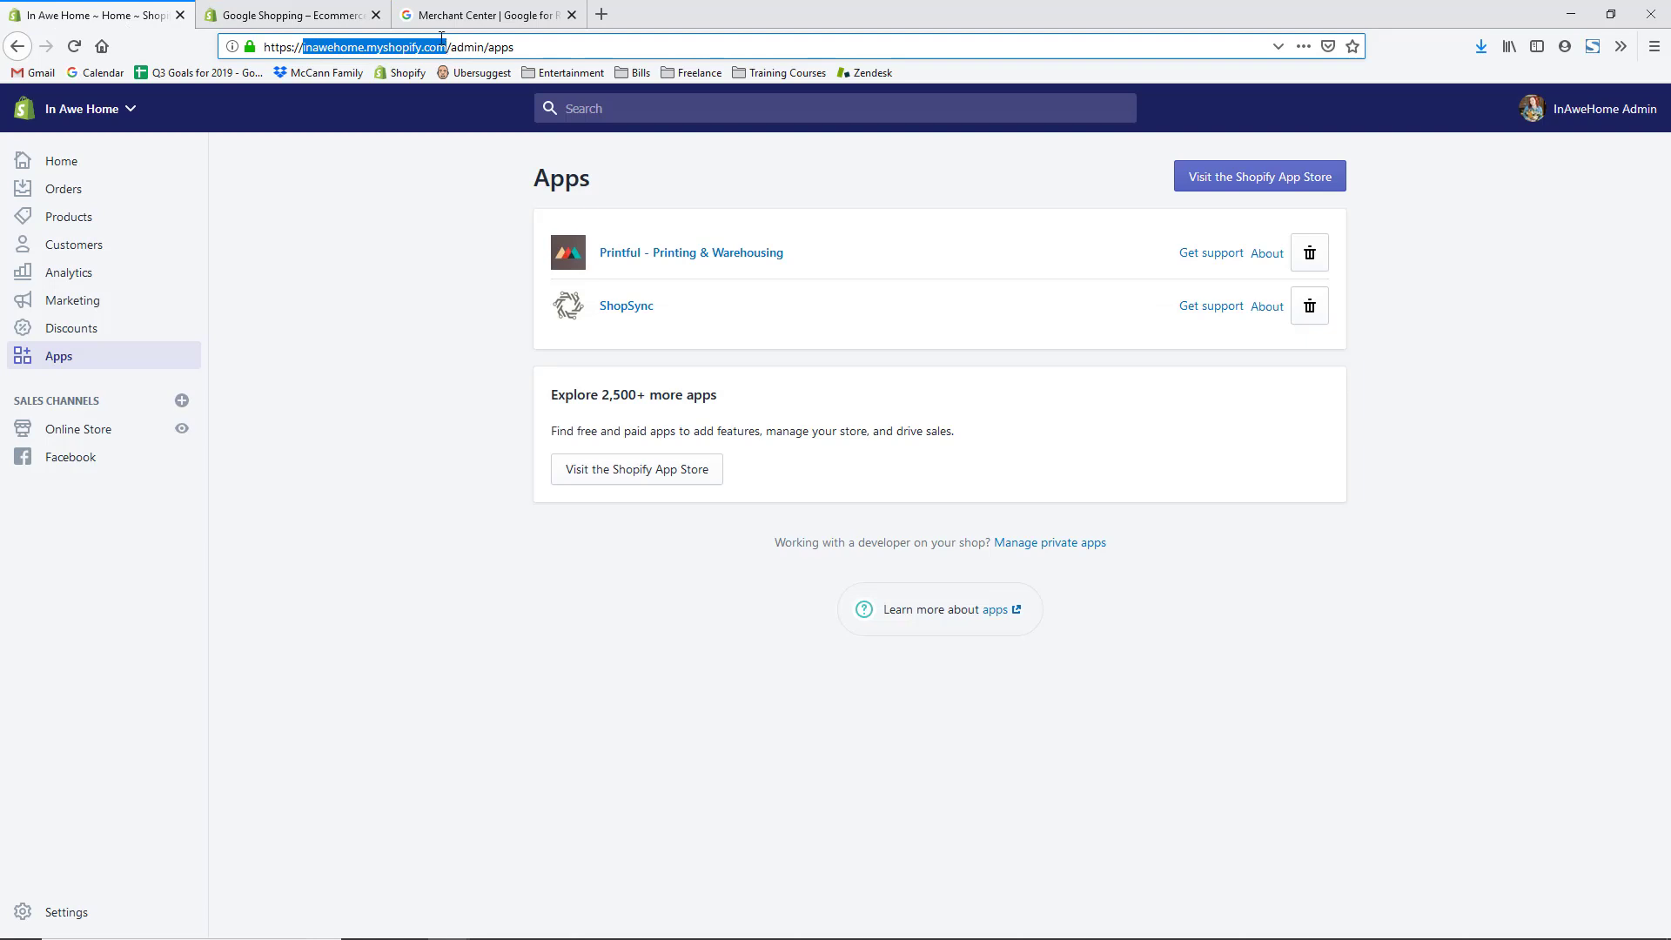
click(327, 15)
click(646, 478)
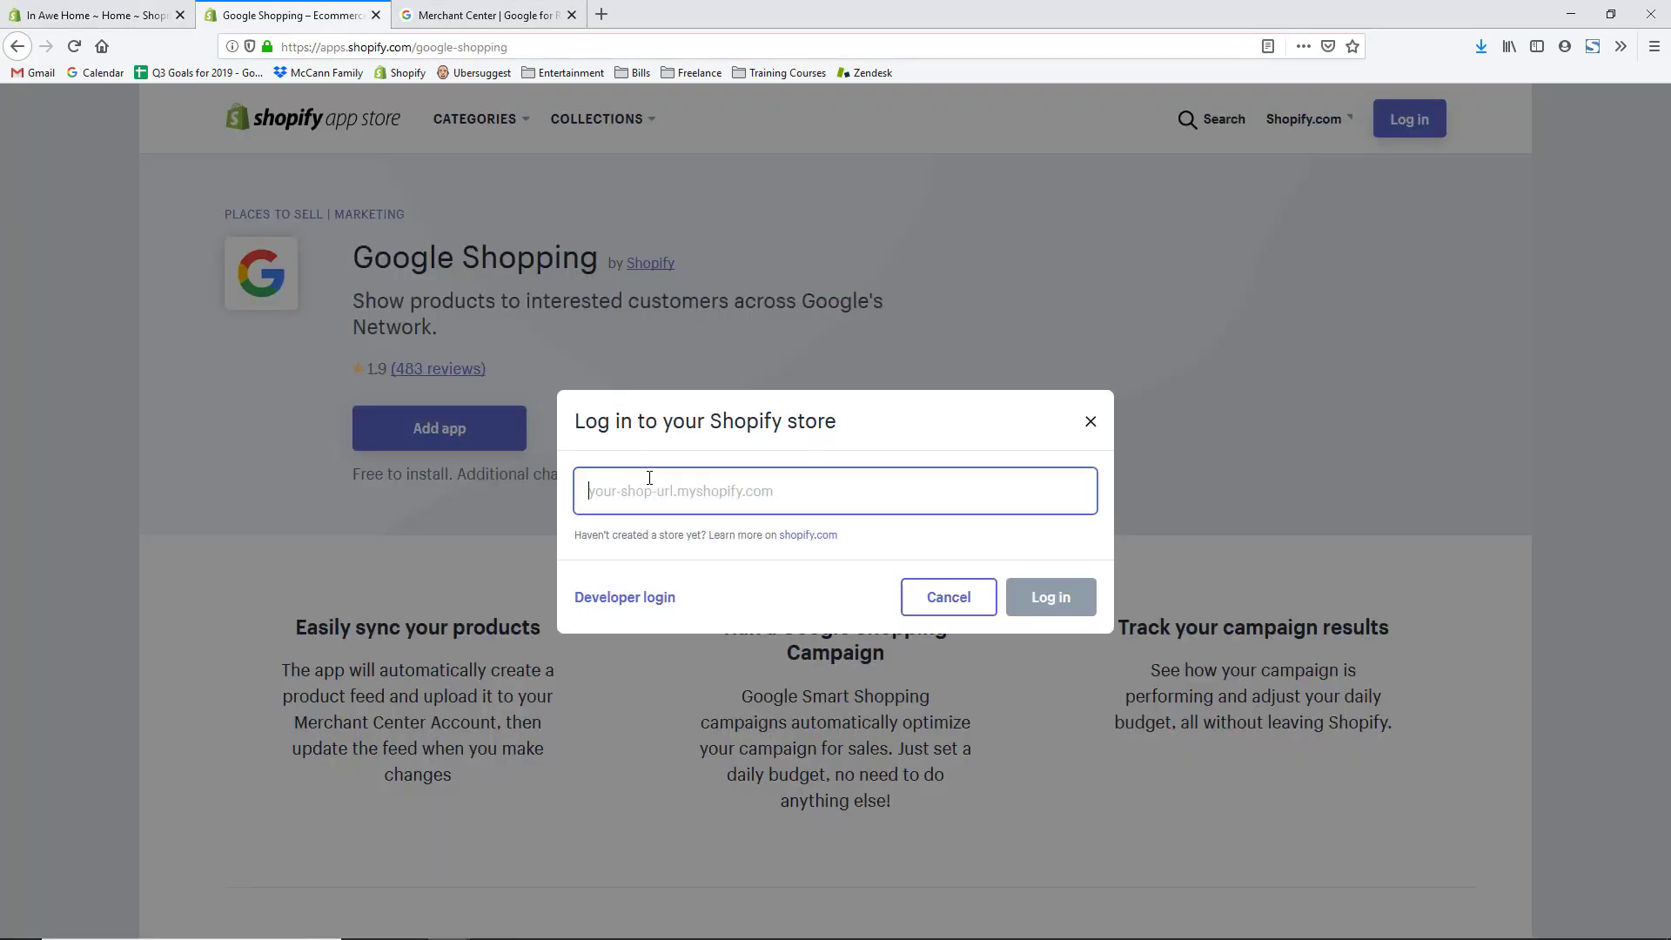
key(ctrl+v)
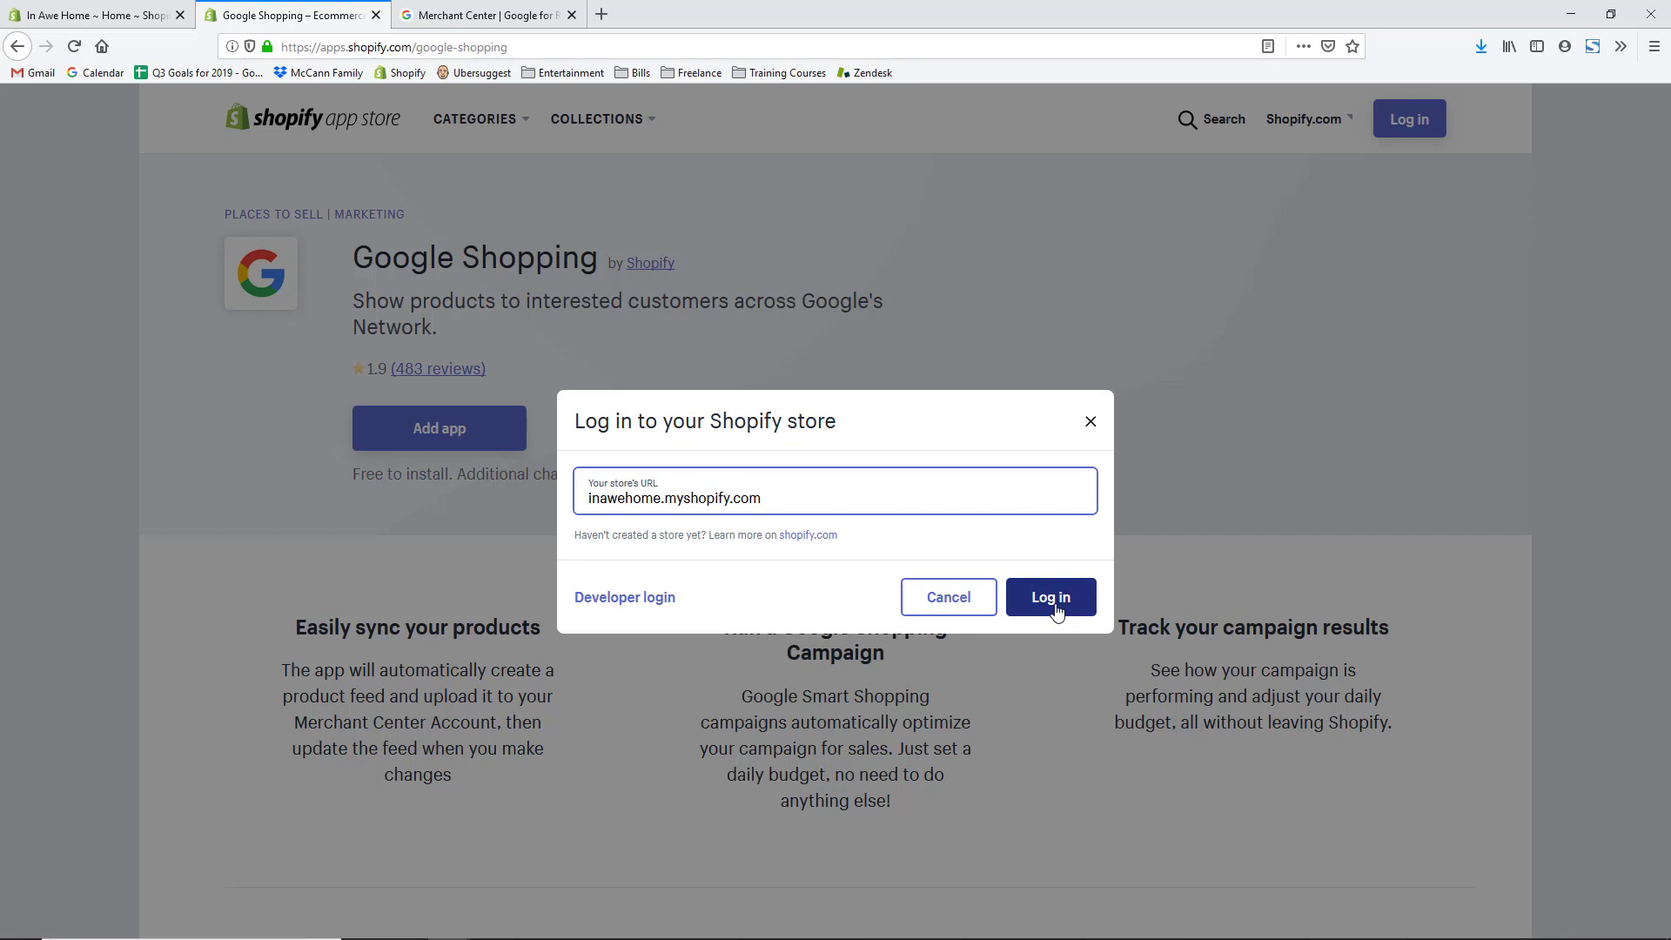
click(1055, 609)
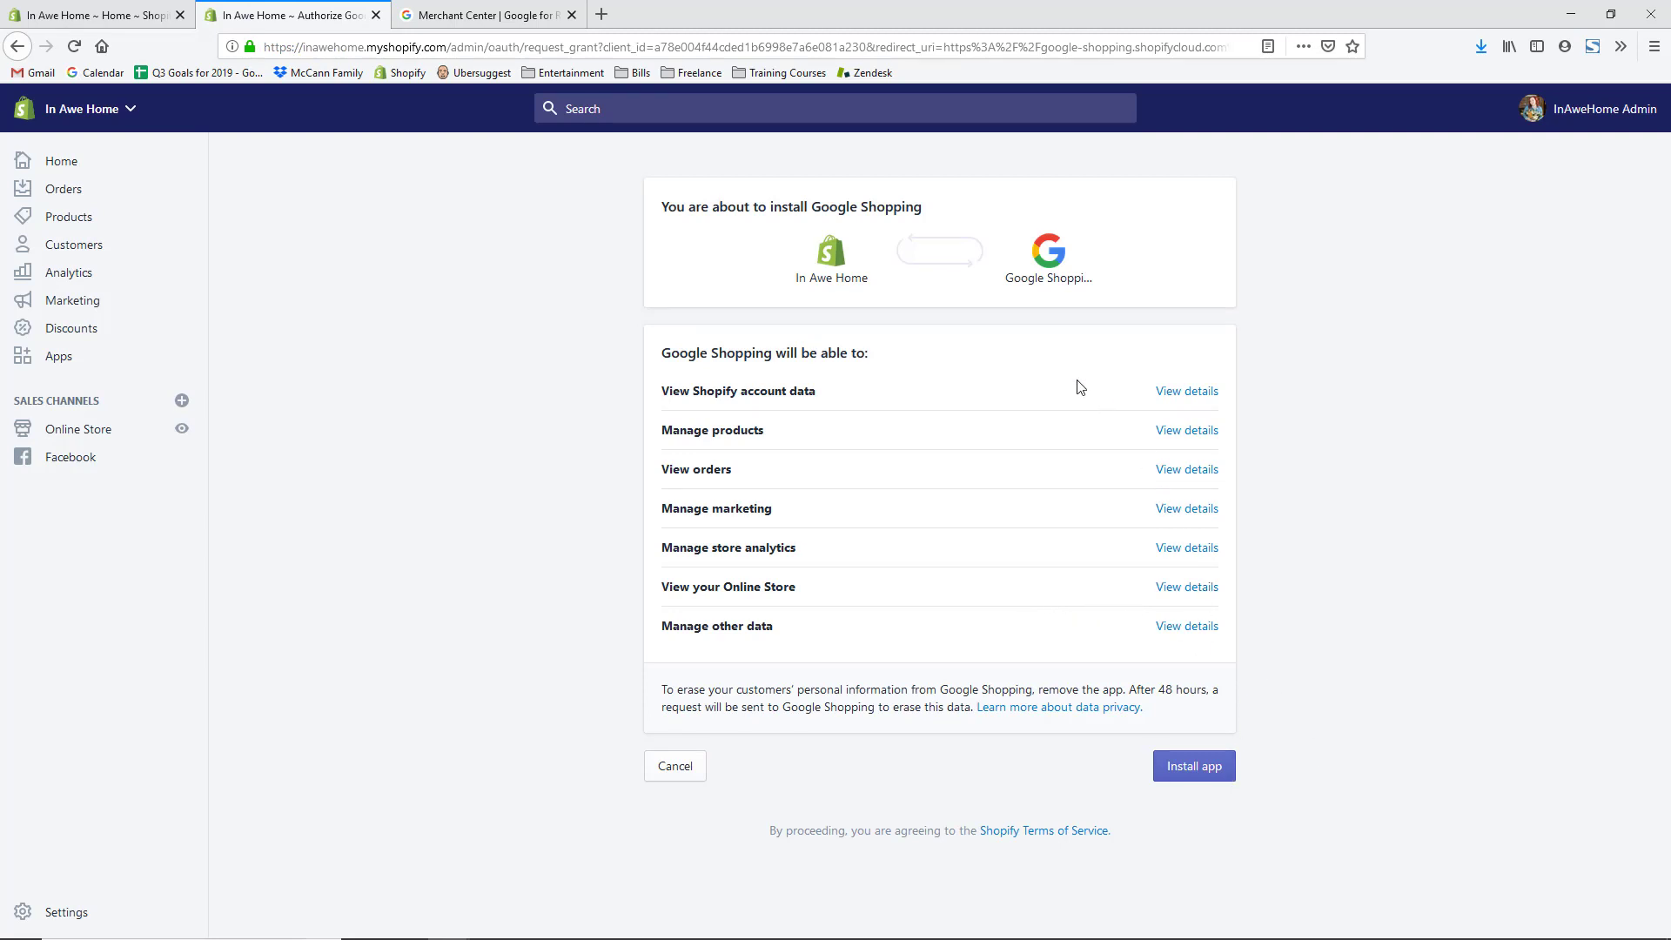
click(1215, 770)
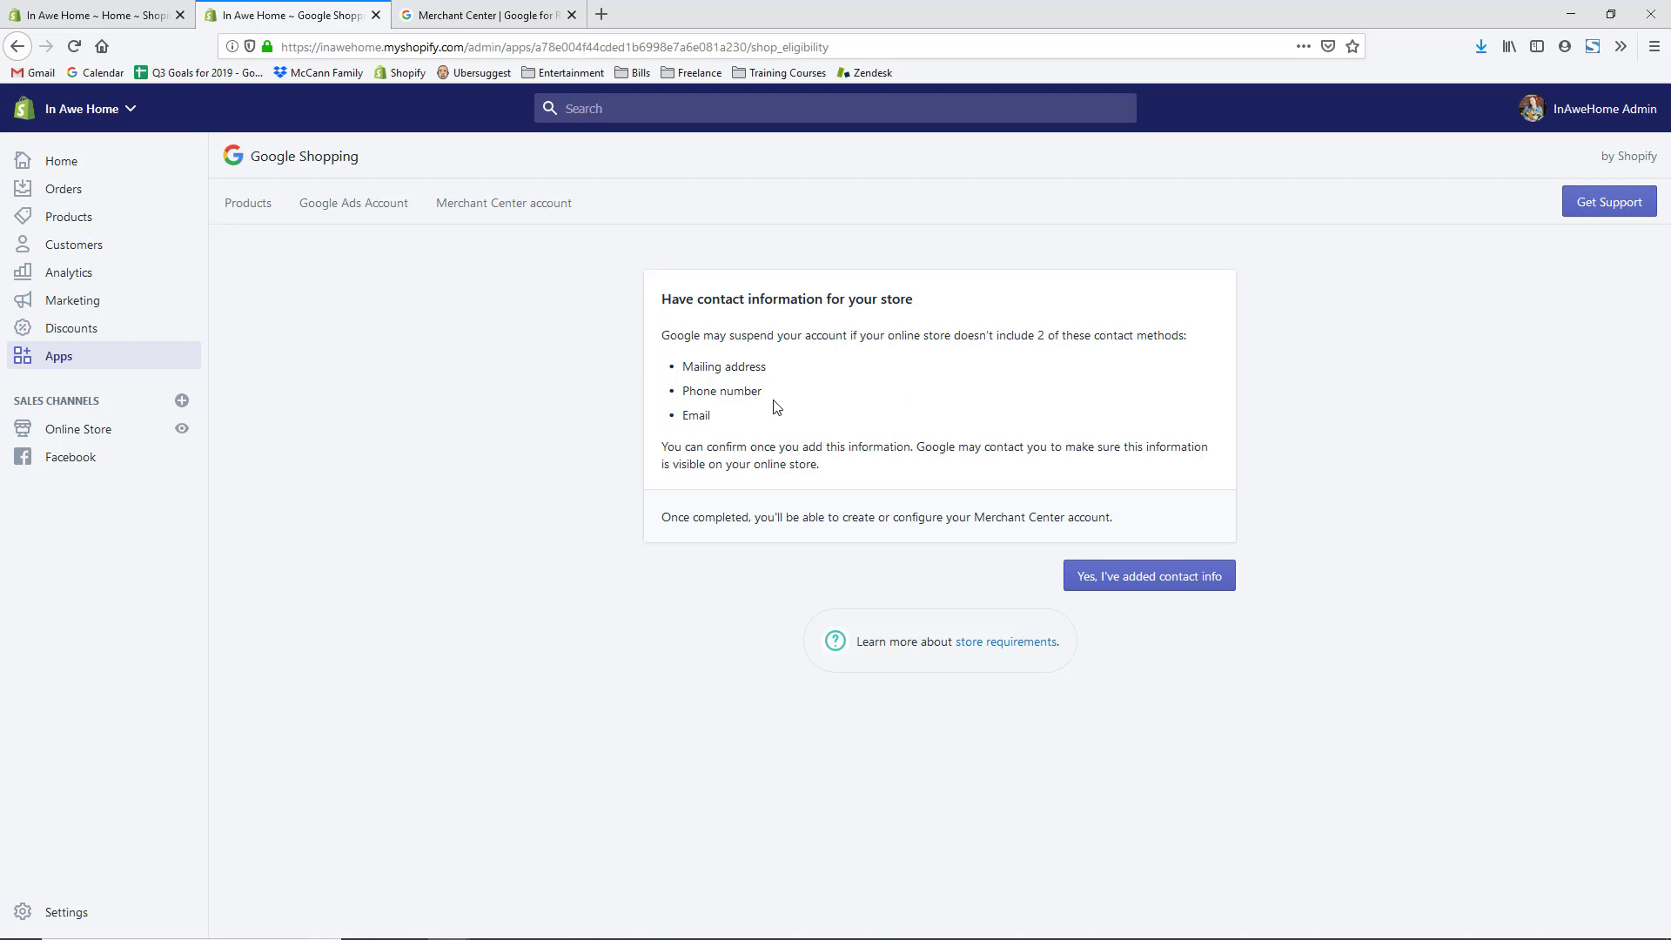
Step: View the live online store in a new tab and check its Contact Us page for contact methods
right_click(183, 431)
click(222, 440)
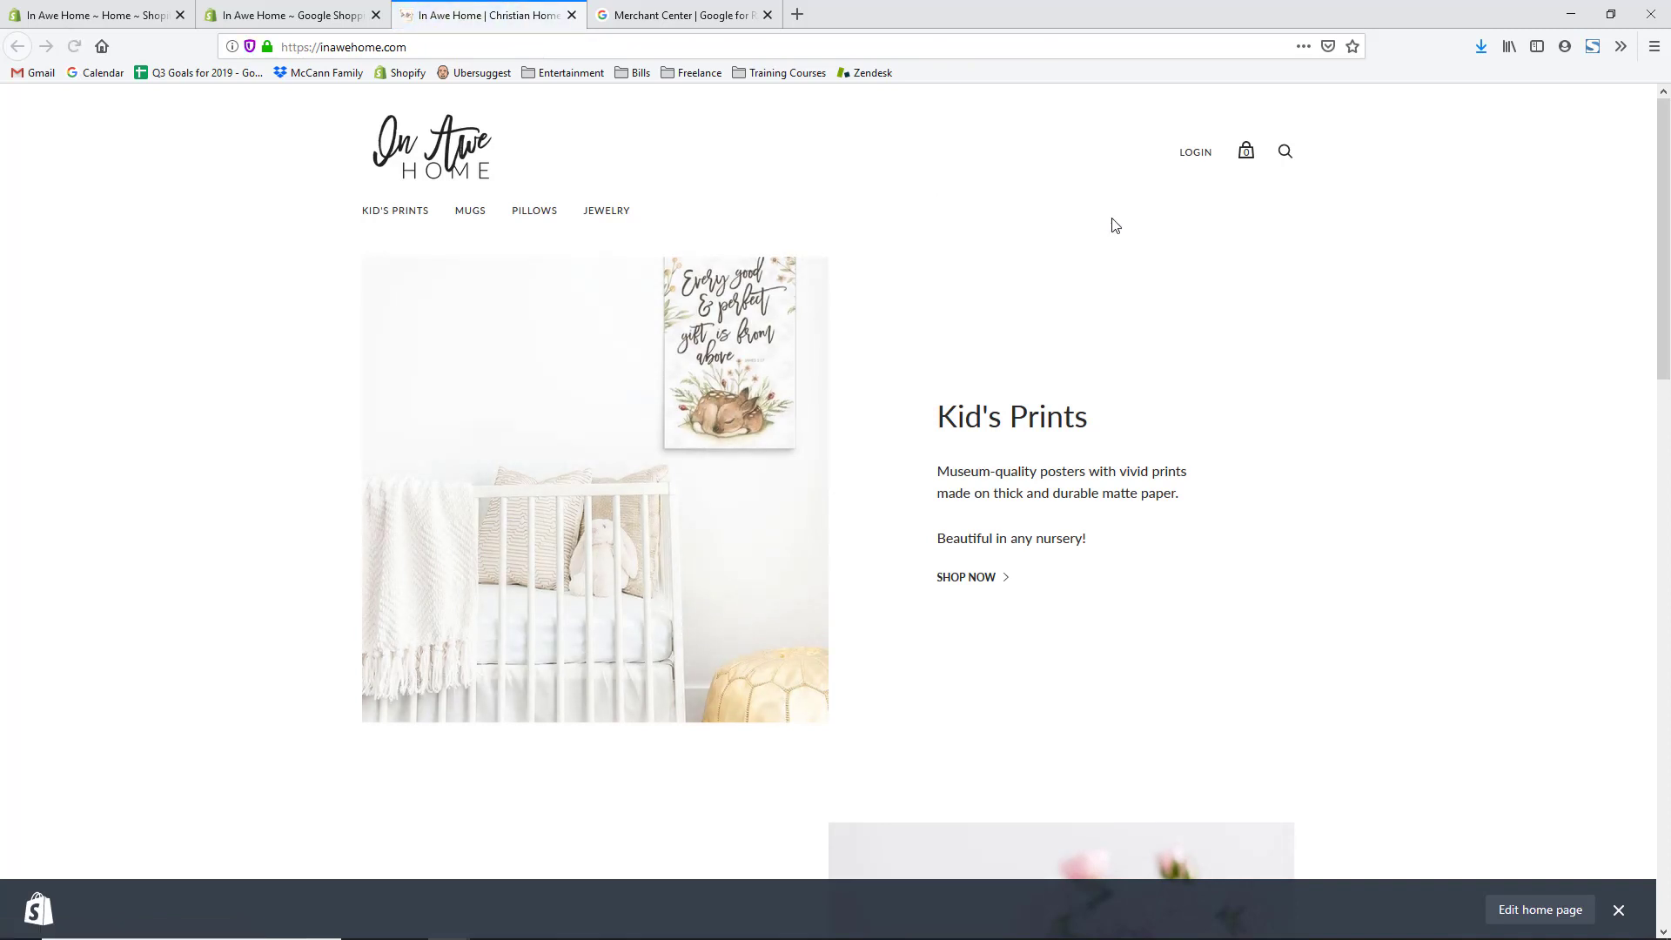
scroll(1178, 227, down, 12)
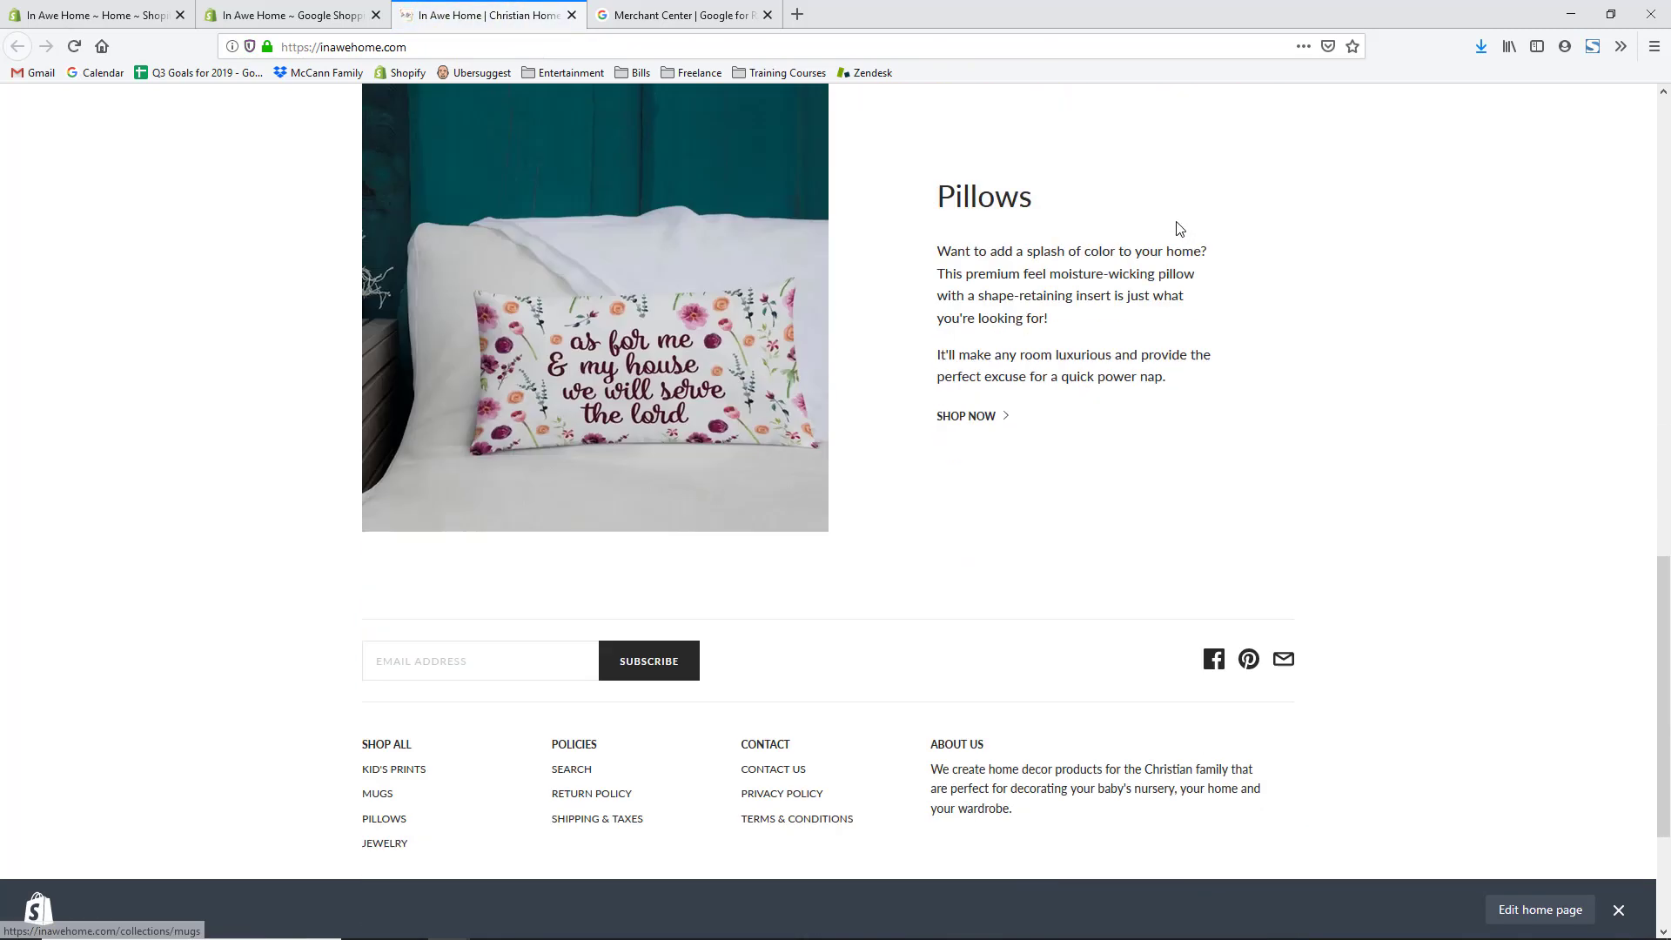
scroll(1179, 227, down, 3)
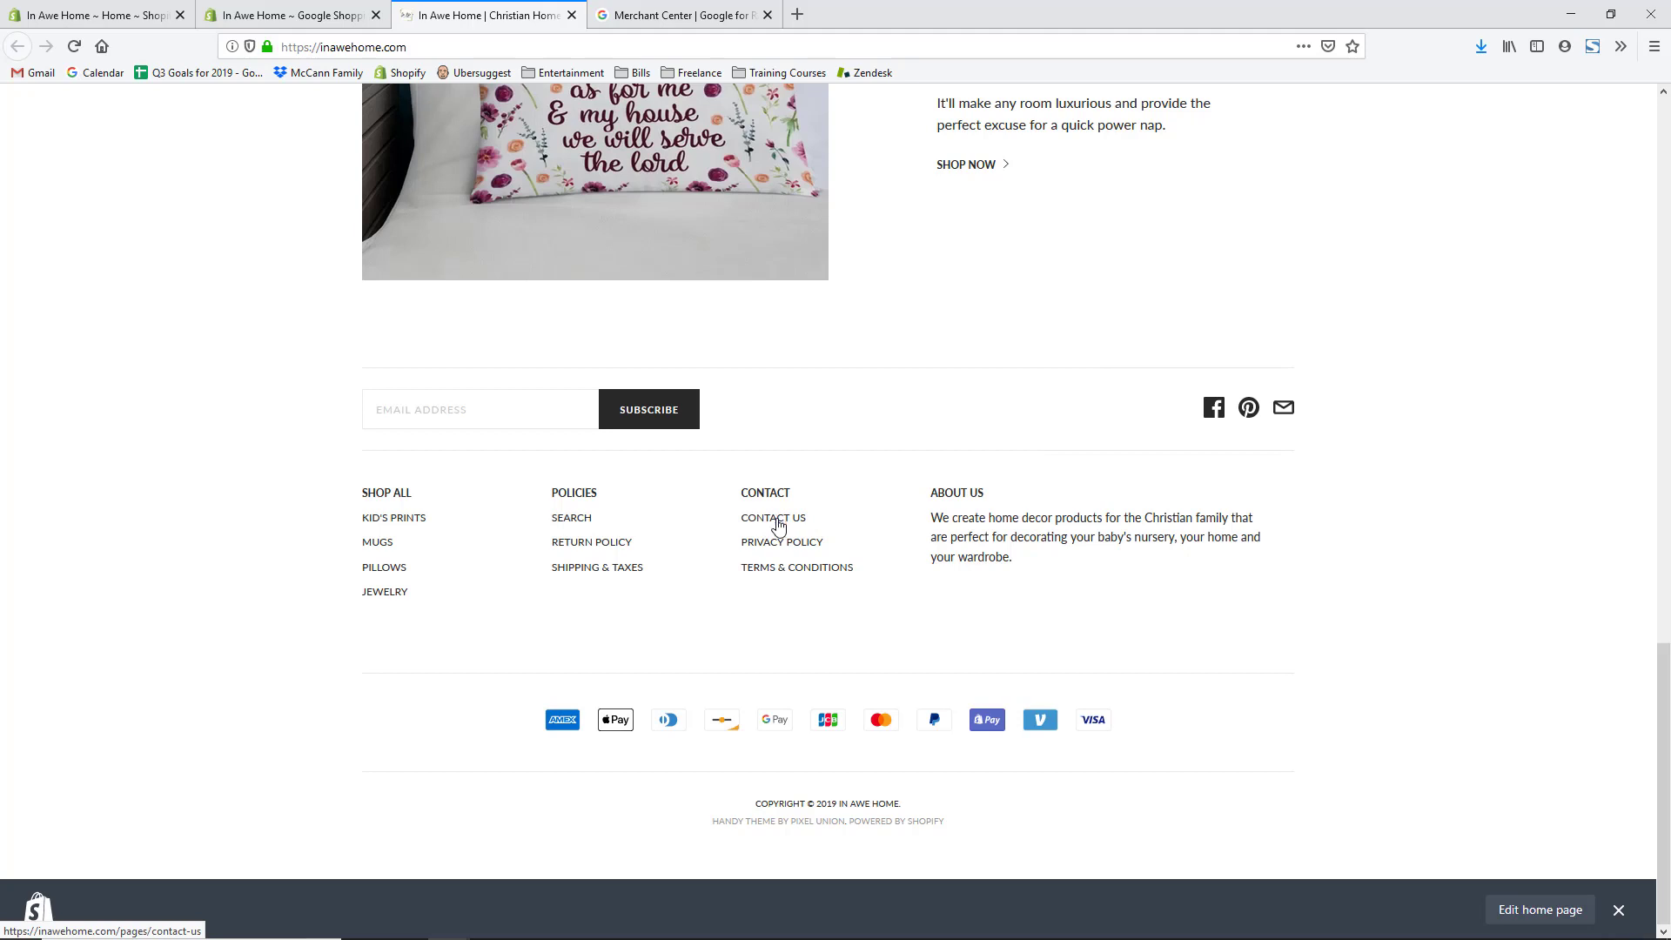
click(777, 526)
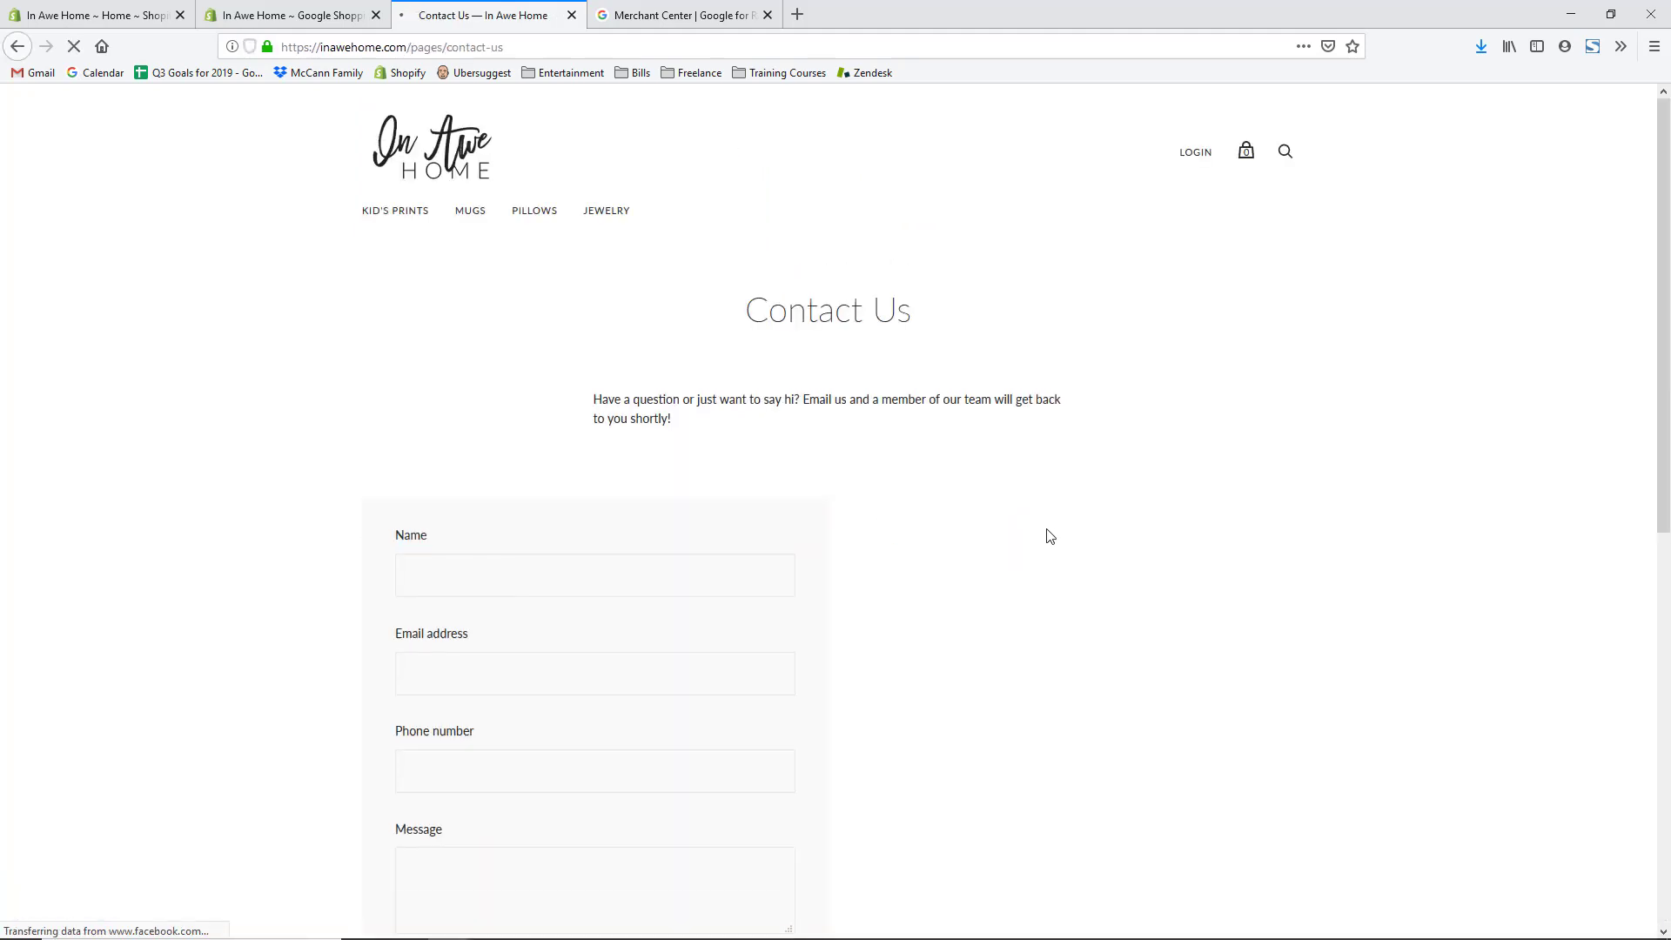
scroll(1236, 457, down, 5)
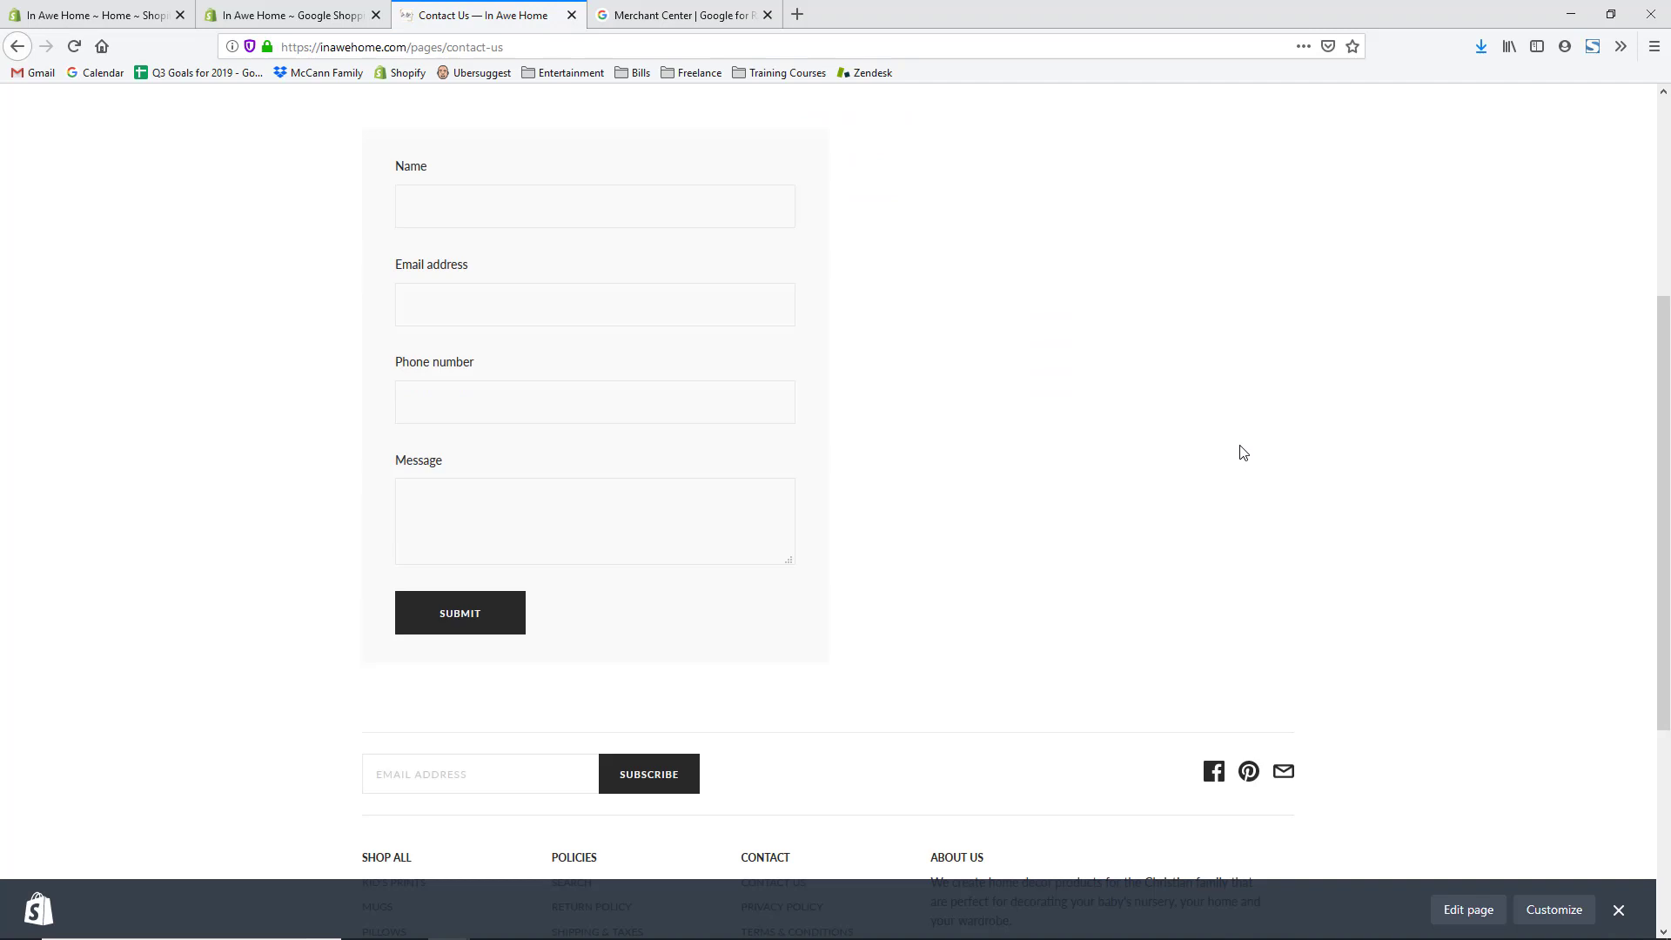
scroll(1243, 453, up, 3)
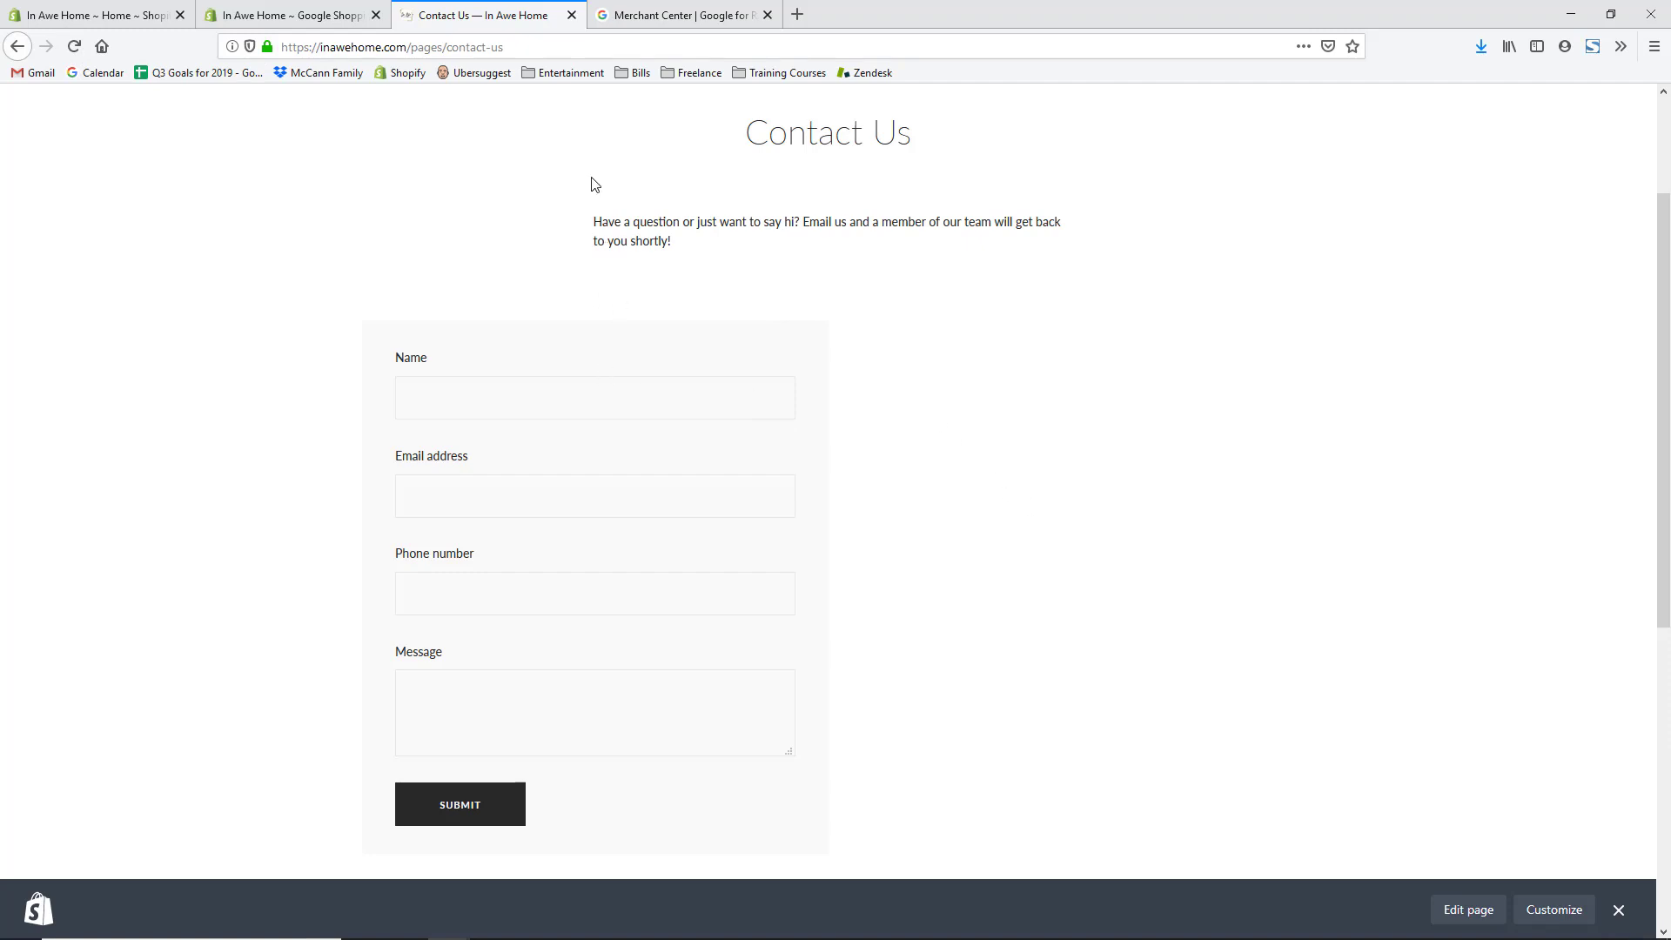
Step: Confirm in the Google Shopping app that contact info has been added, and connect a Google account, allowing shopifycloud.com access
click(319, 17)
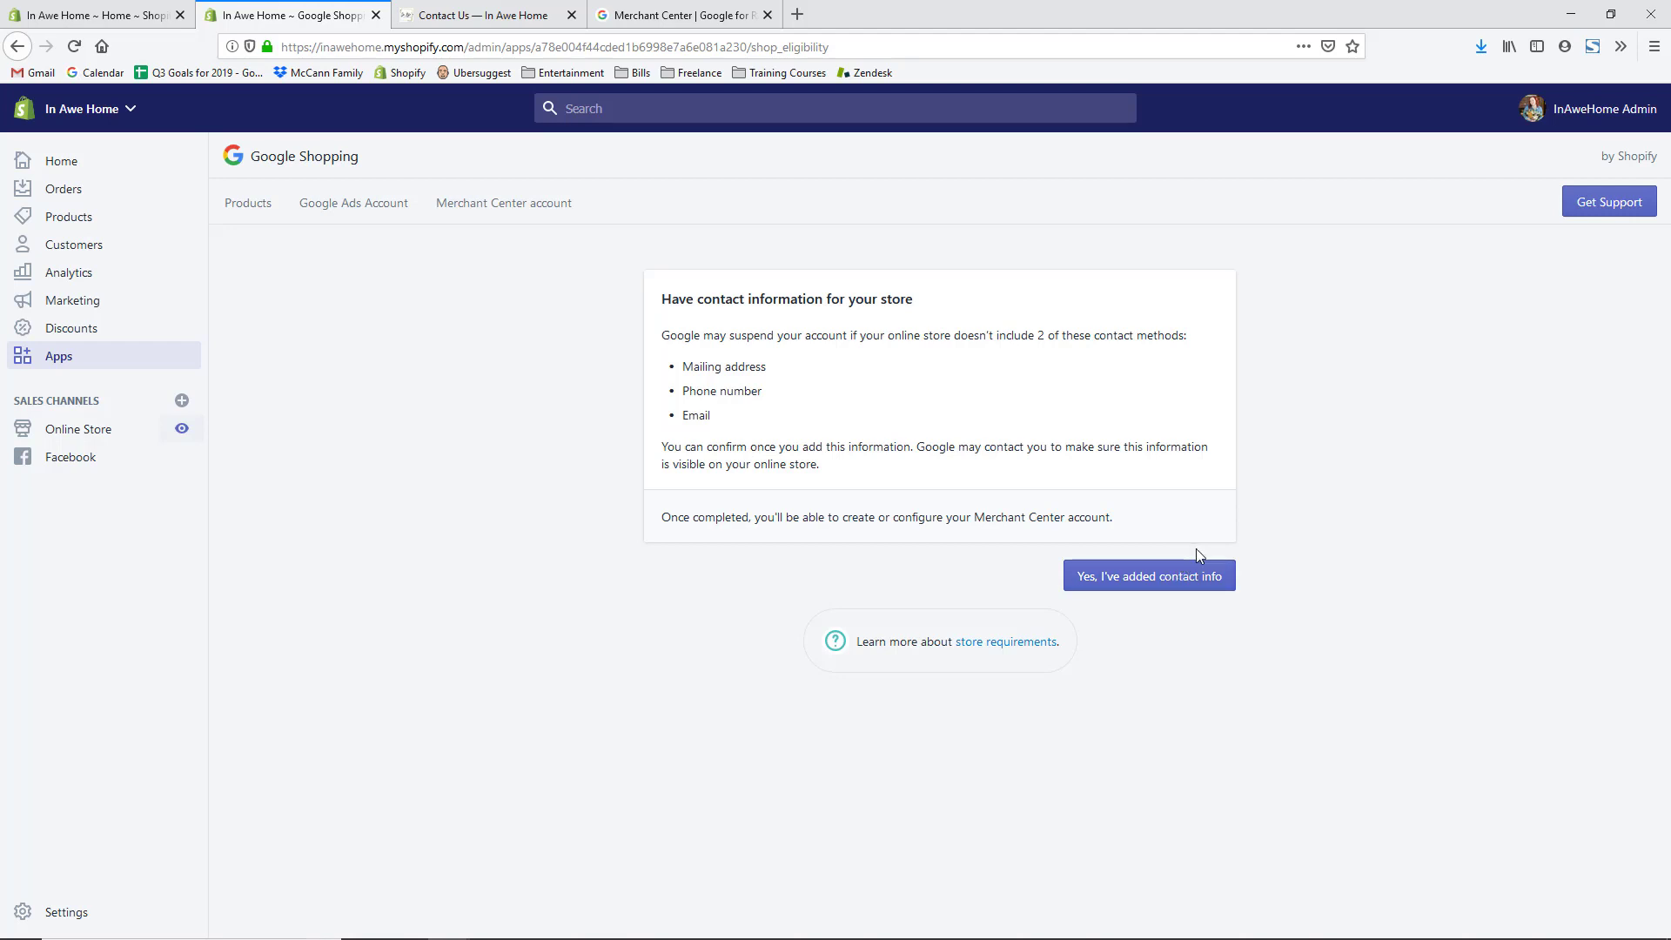
click(1181, 585)
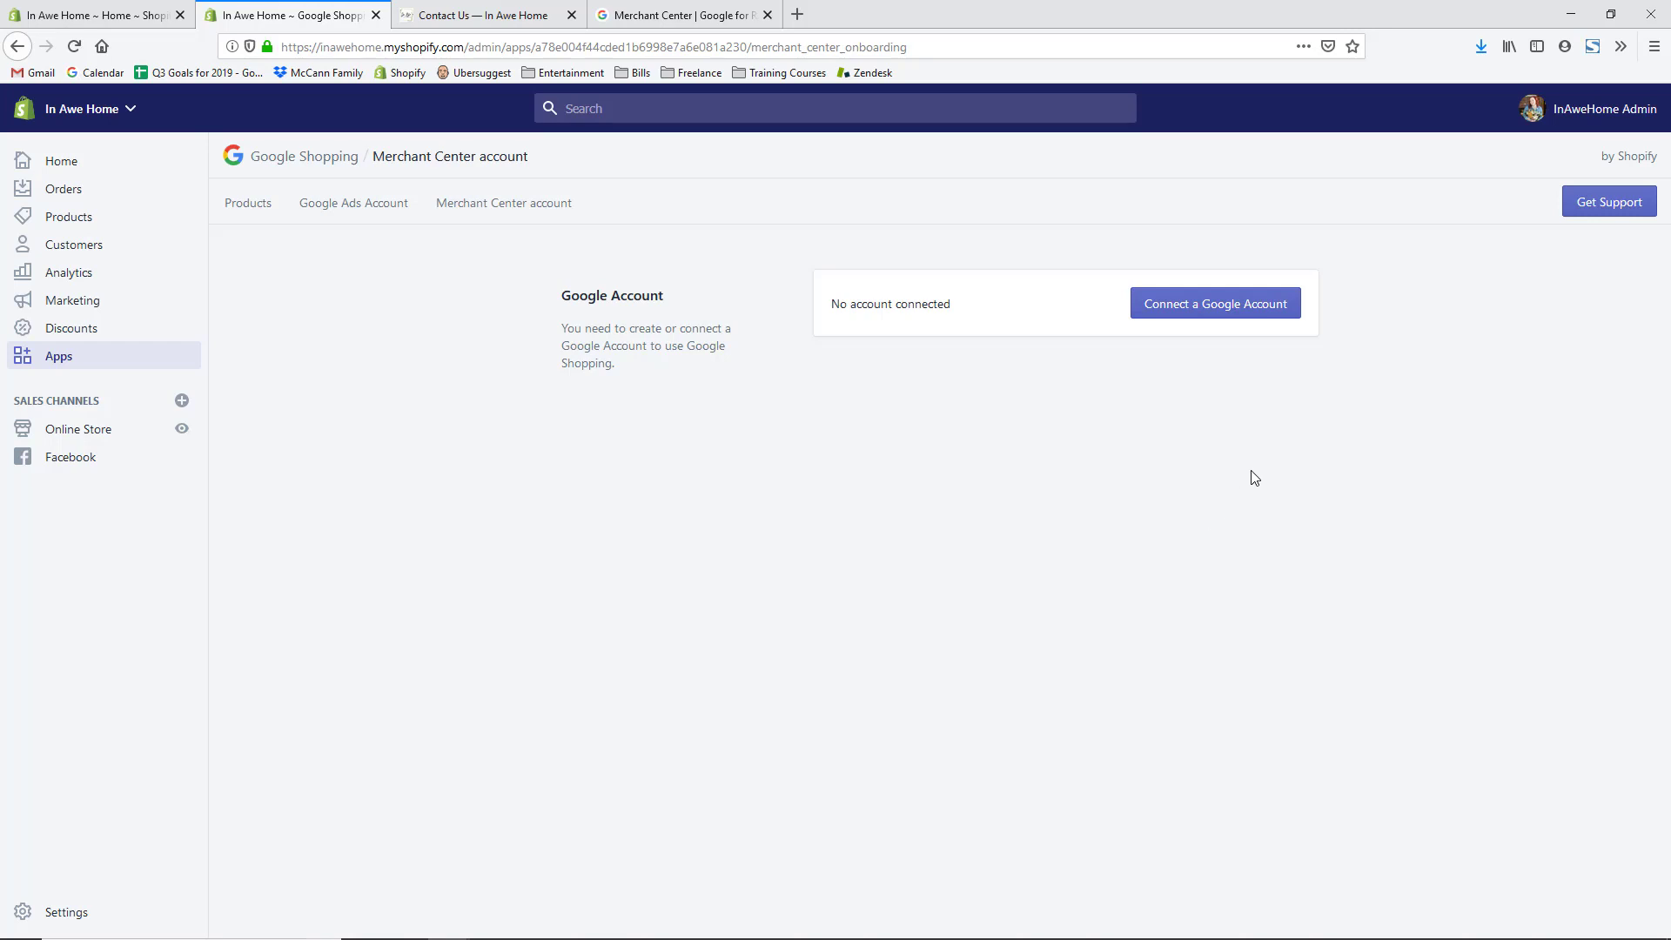
click(1247, 315)
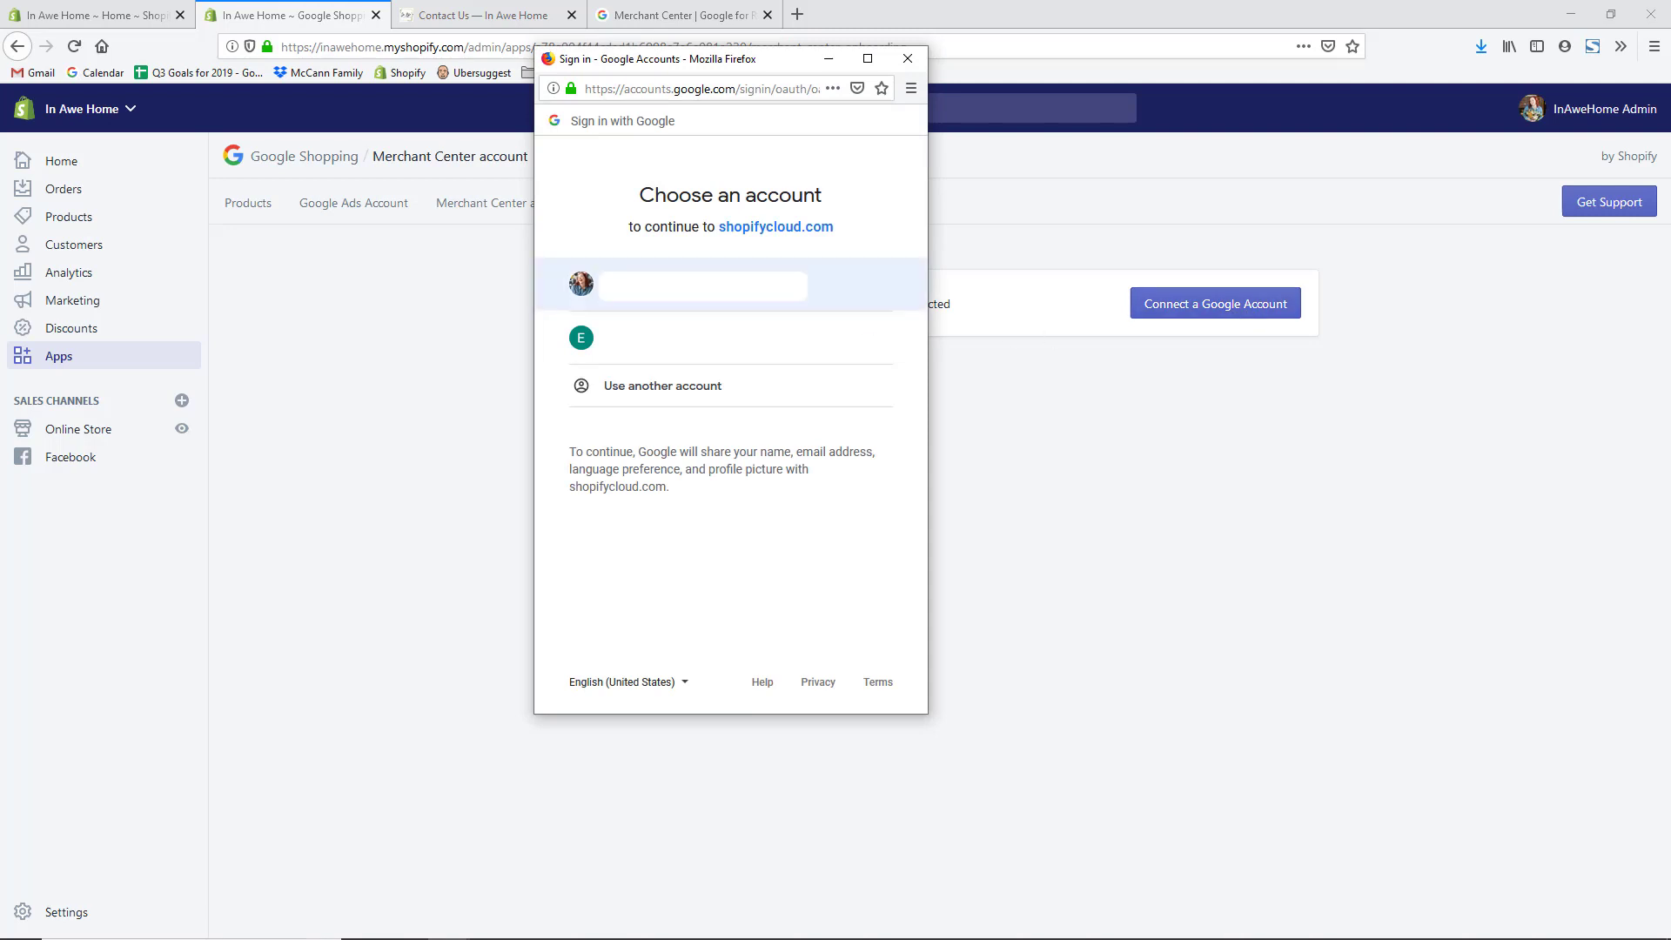
click(704, 285)
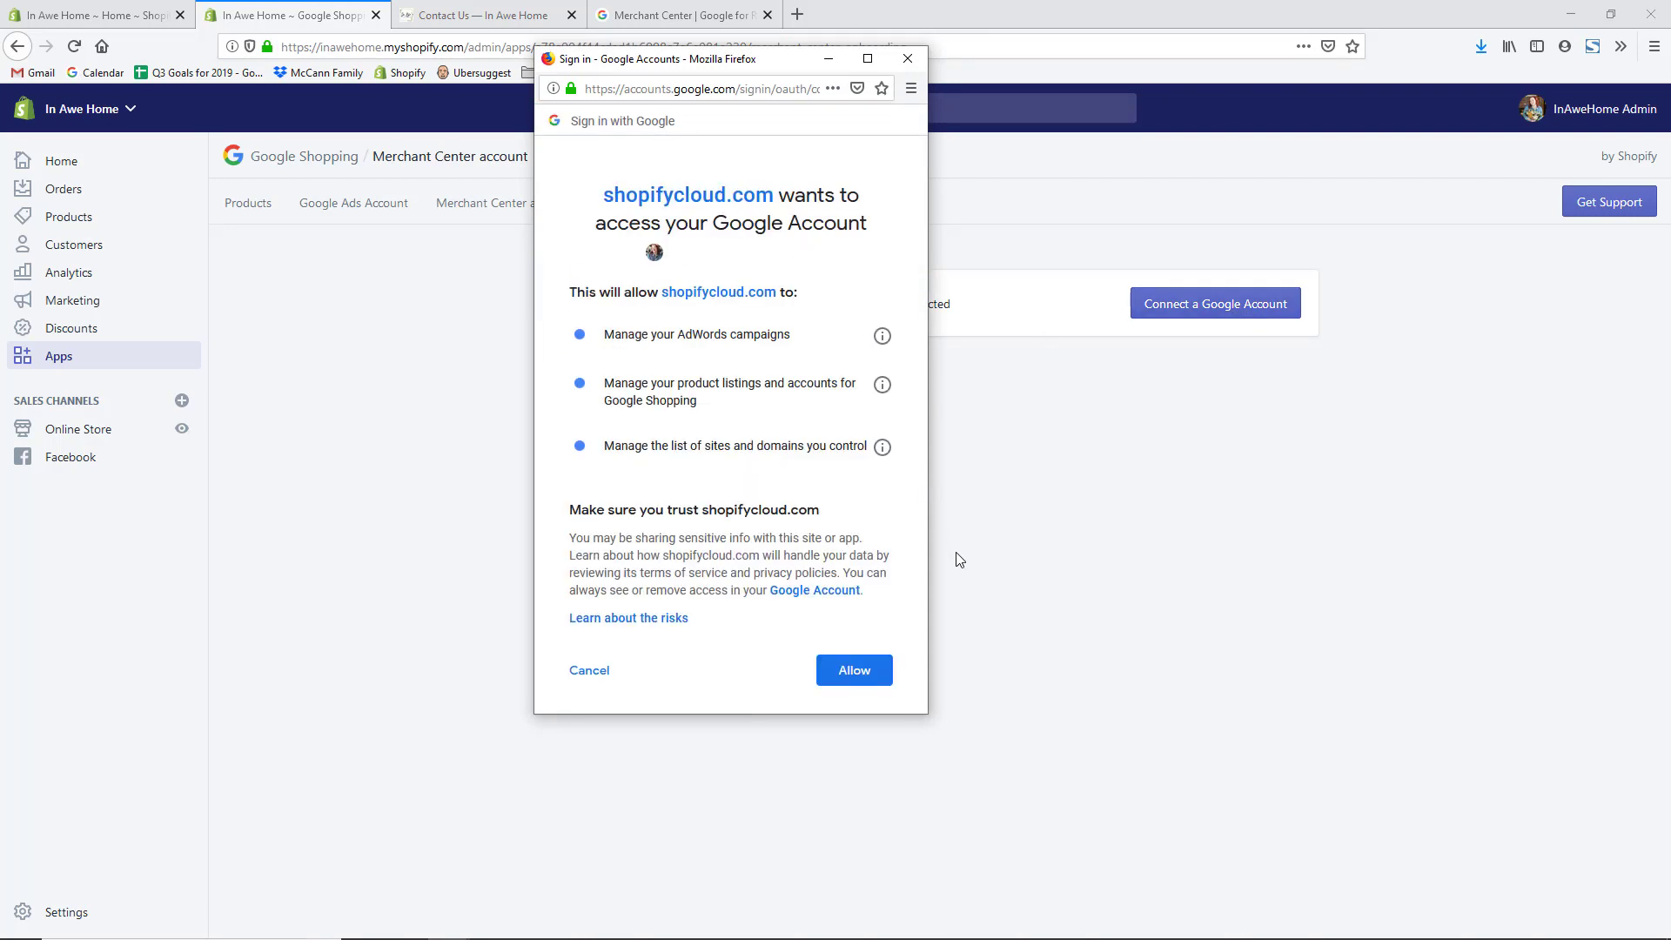
click(854, 672)
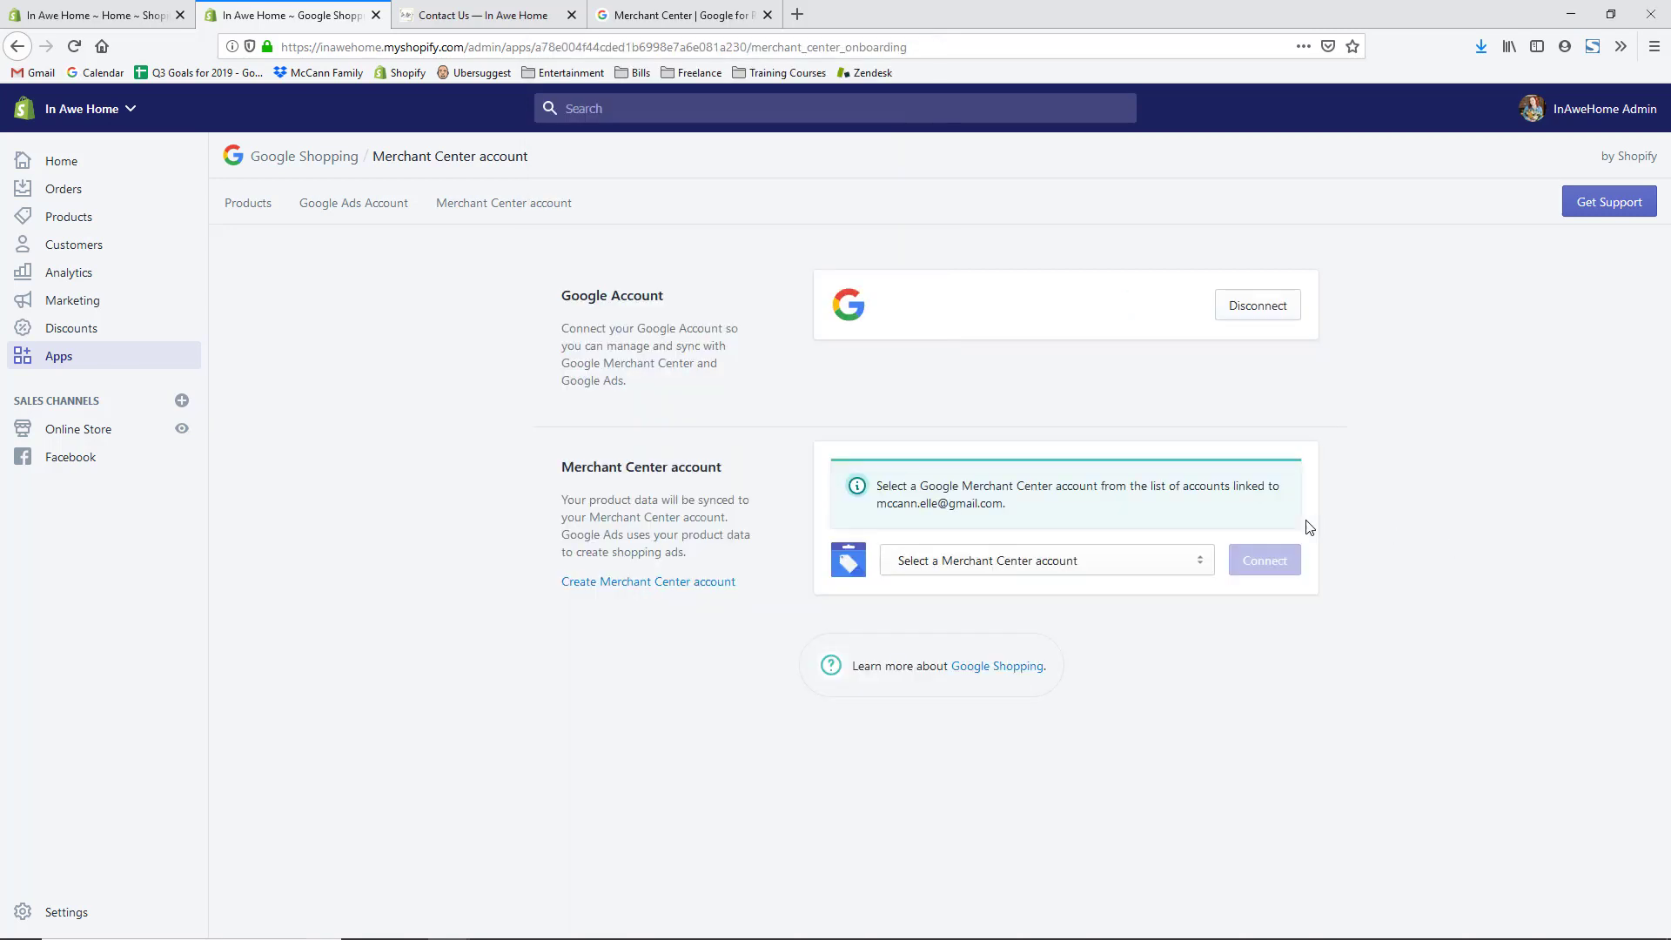
Step: Check which existing Merchant Center accounts can be linked, without selecting one
click(1097, 562)
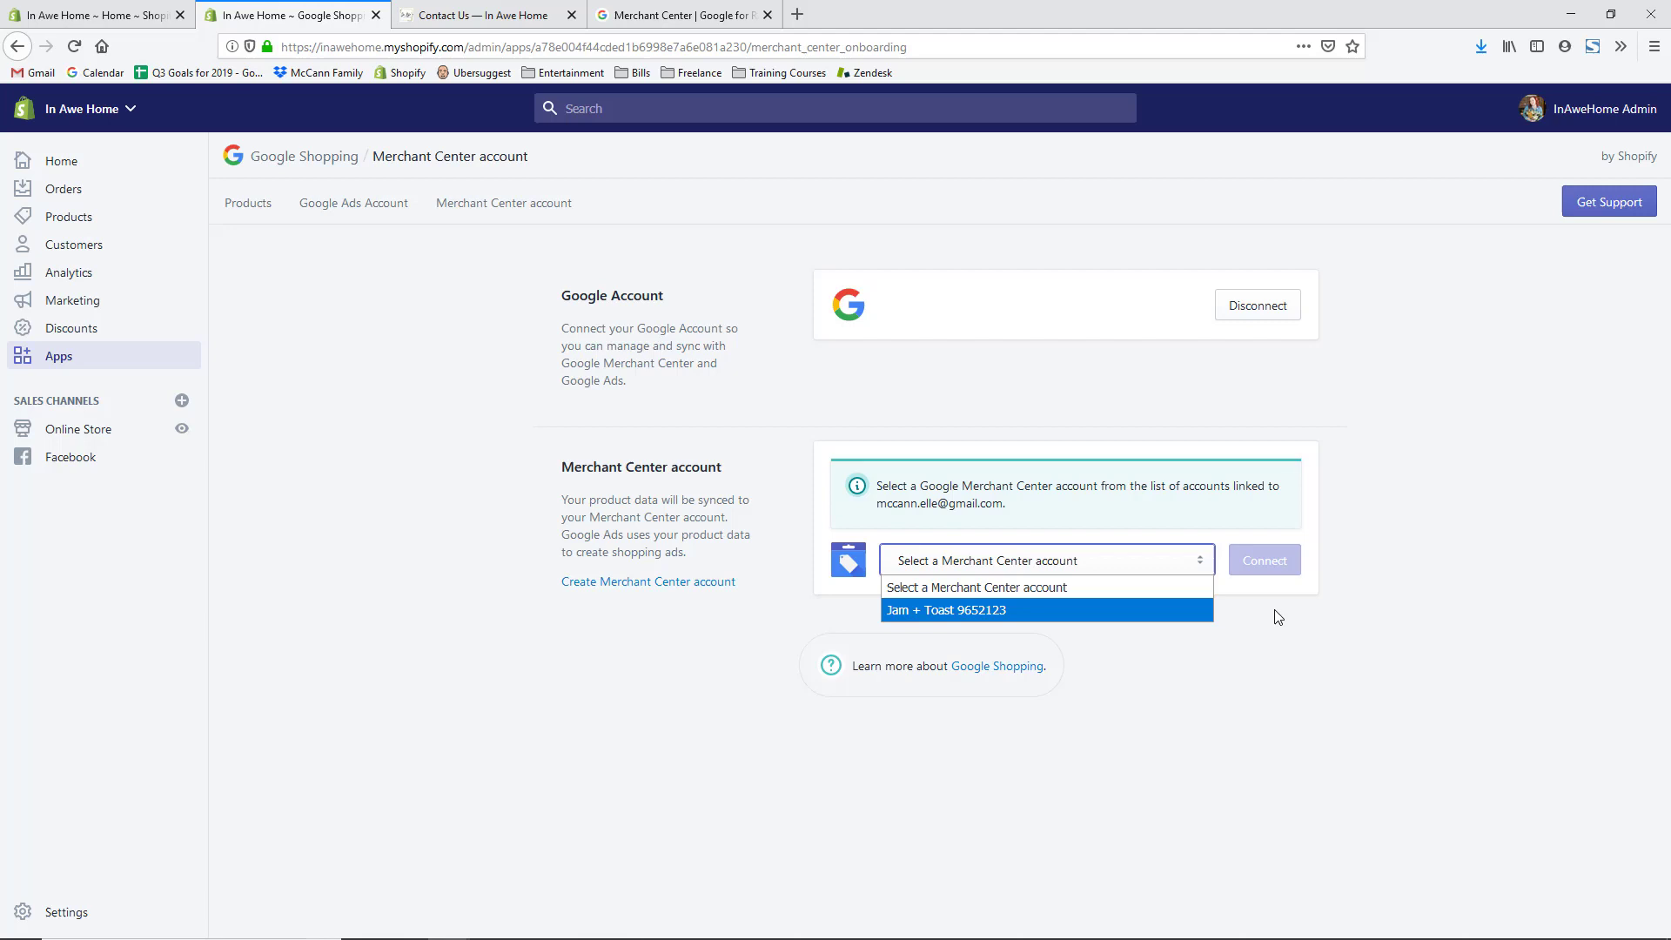
click(1432, 607)
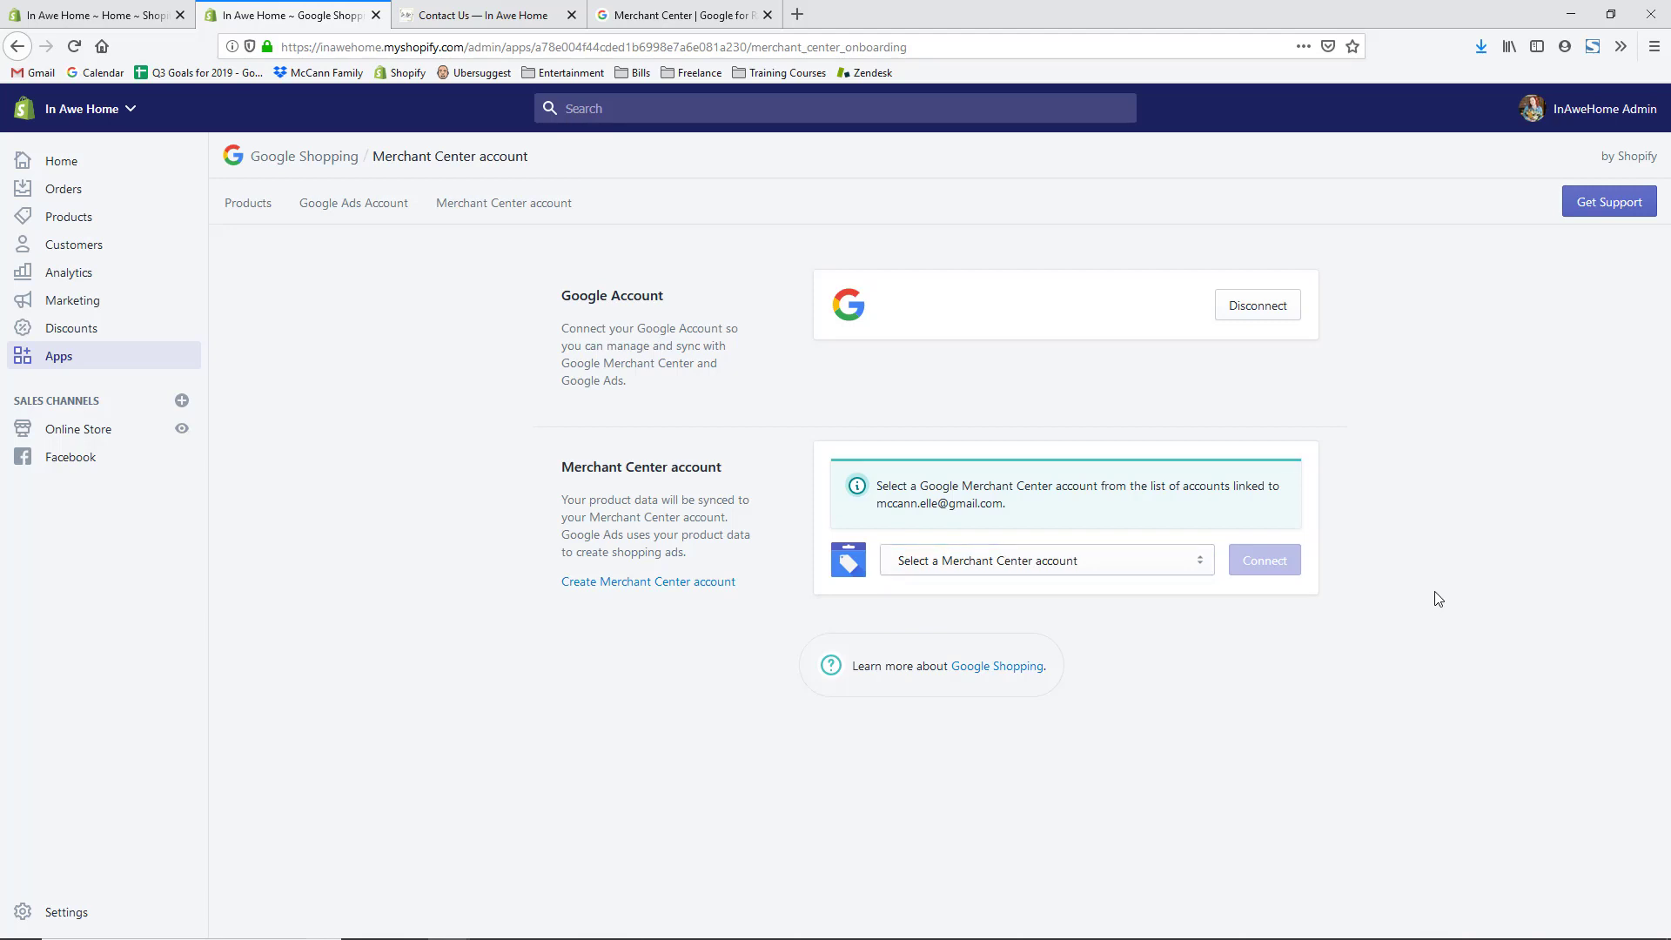
click(1156, 566)
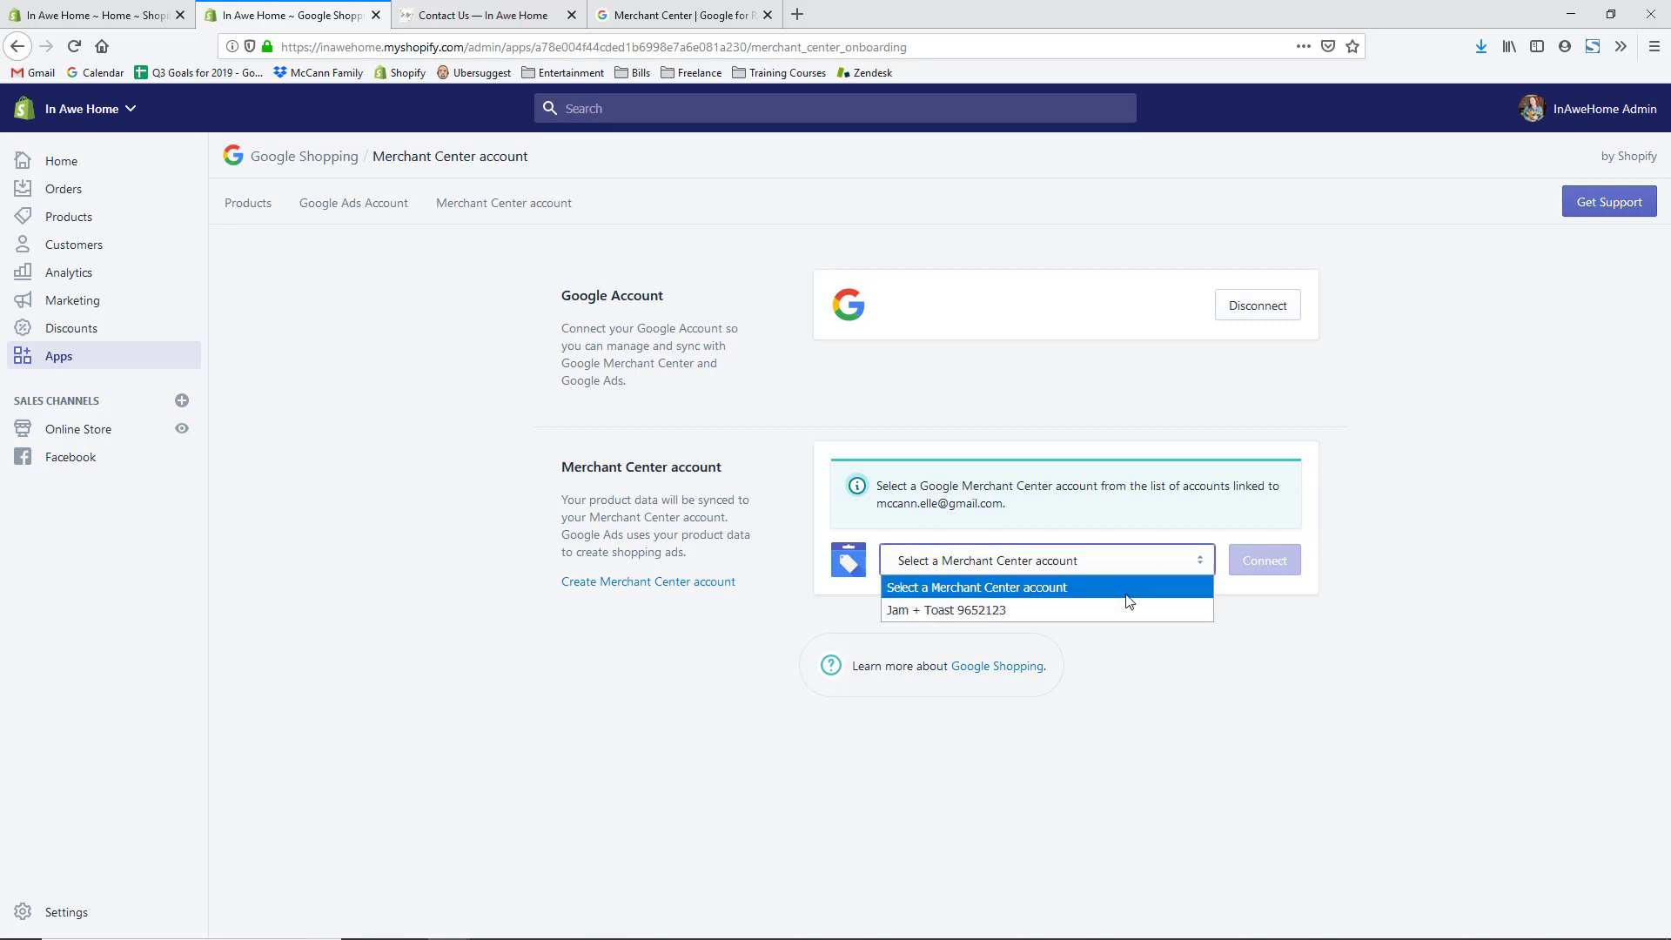
click(1464, 580)
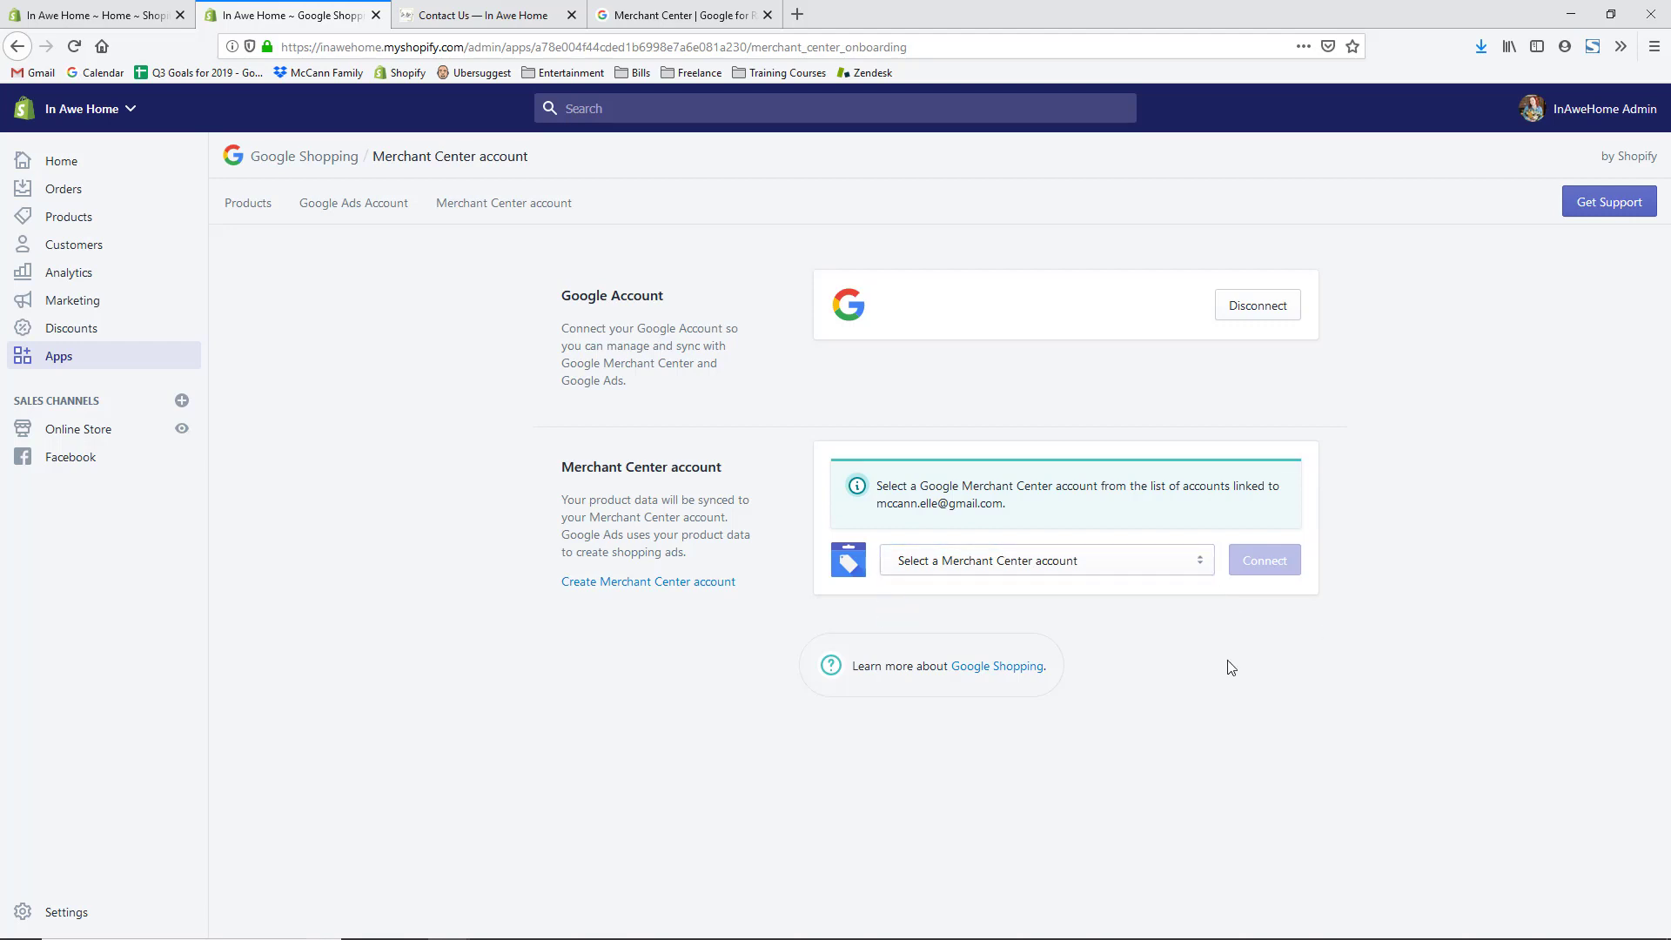
Step: Create a Merchant Center account for the store and set the shipping import method to automatically import the shipping settings
click(675, 591)
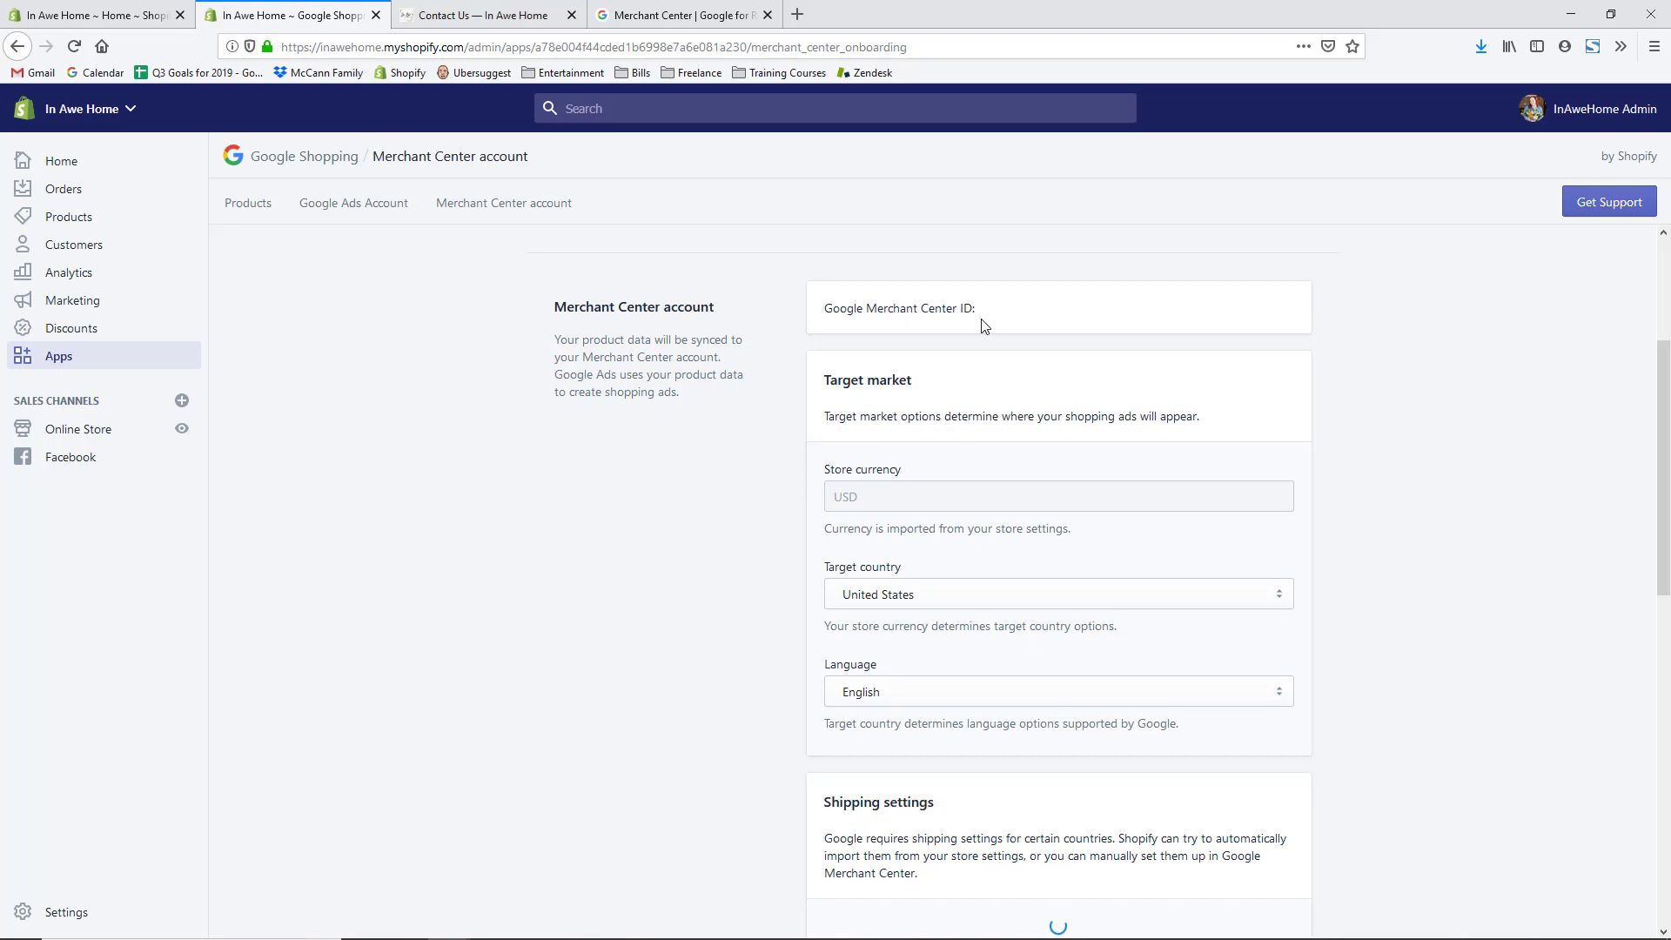
scroll(1101, 329, down, 2)
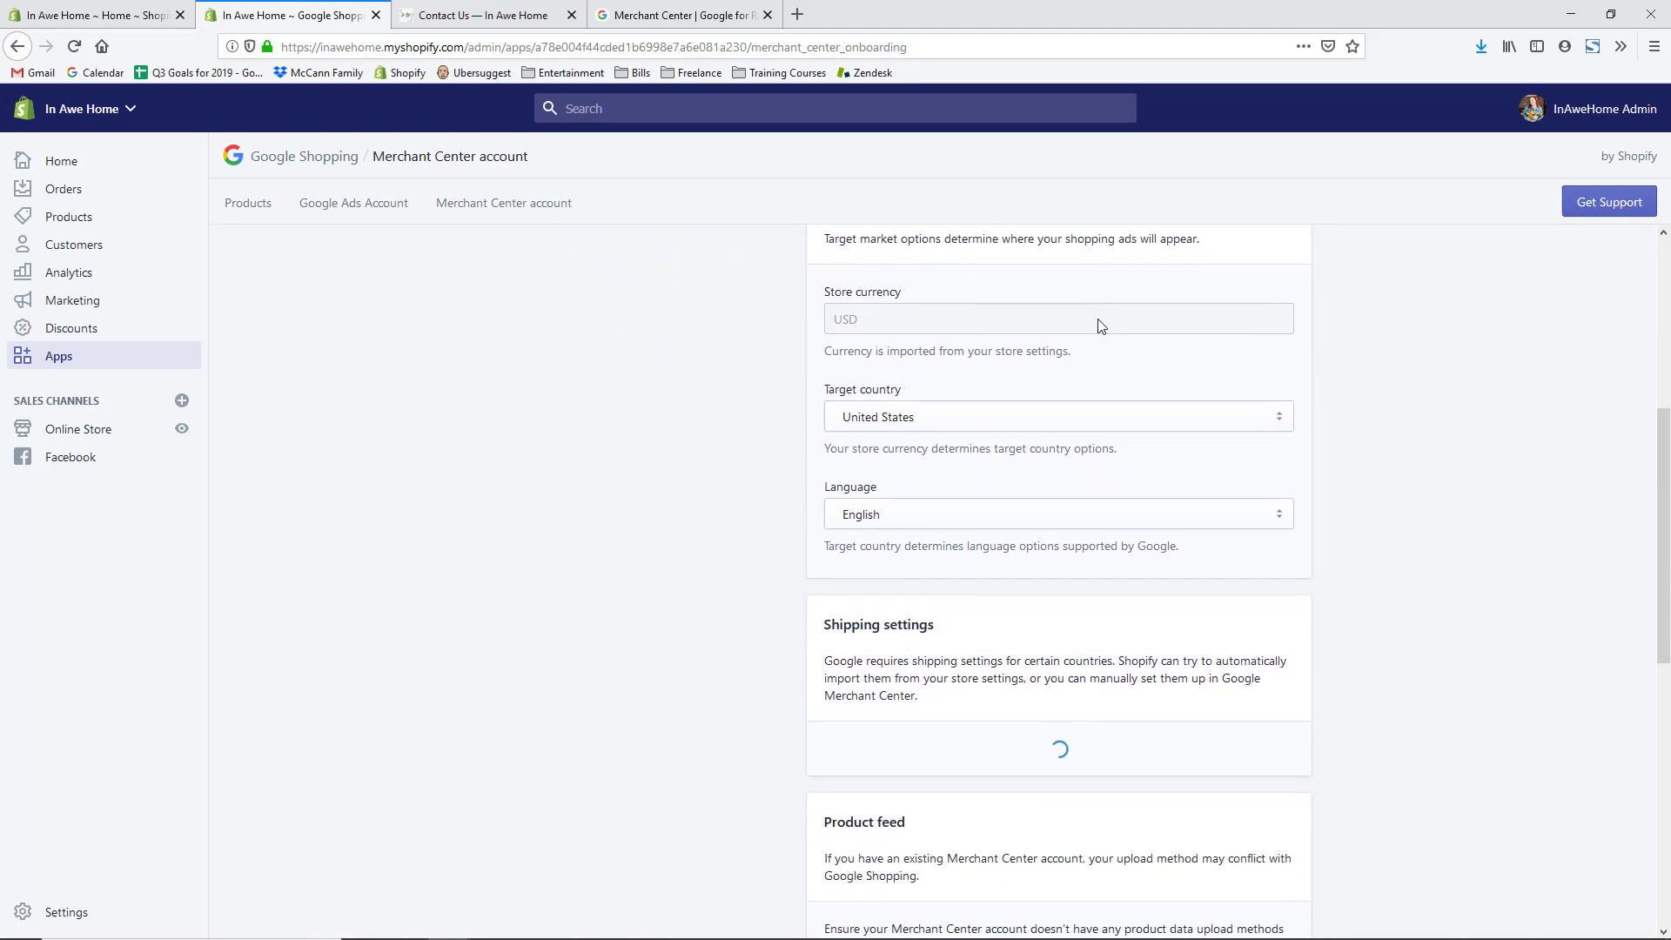
scroll(1104, 326, up, 1)
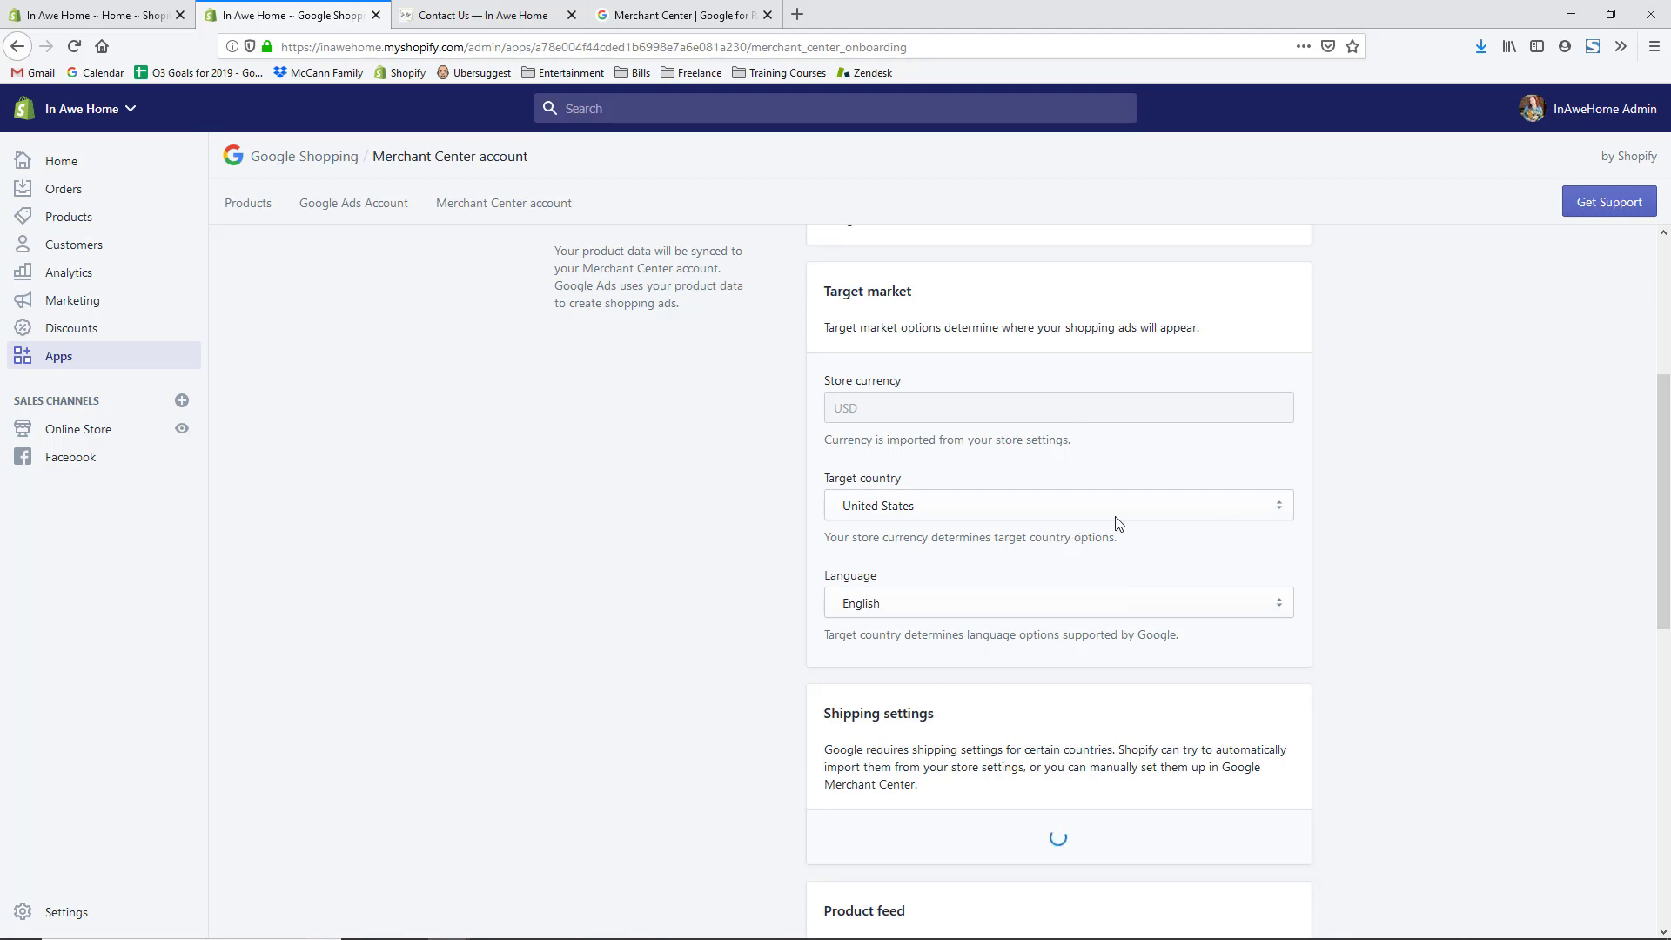
scroll(1099, 517, down, 5)
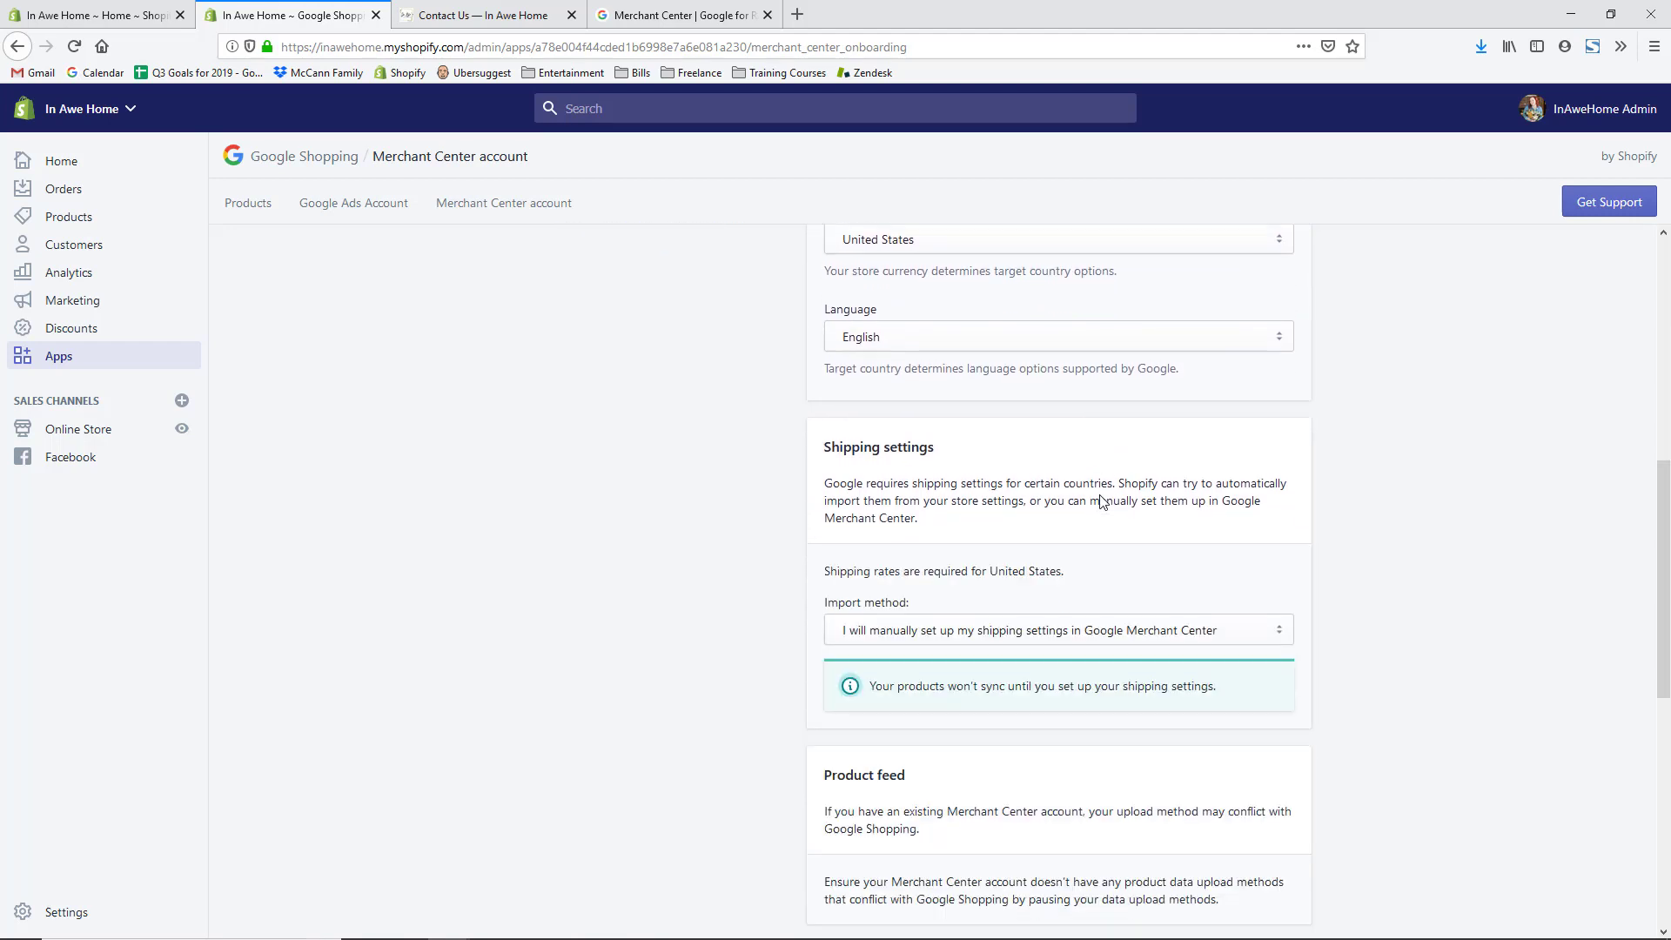
scroll(1306, 519, down, 2)
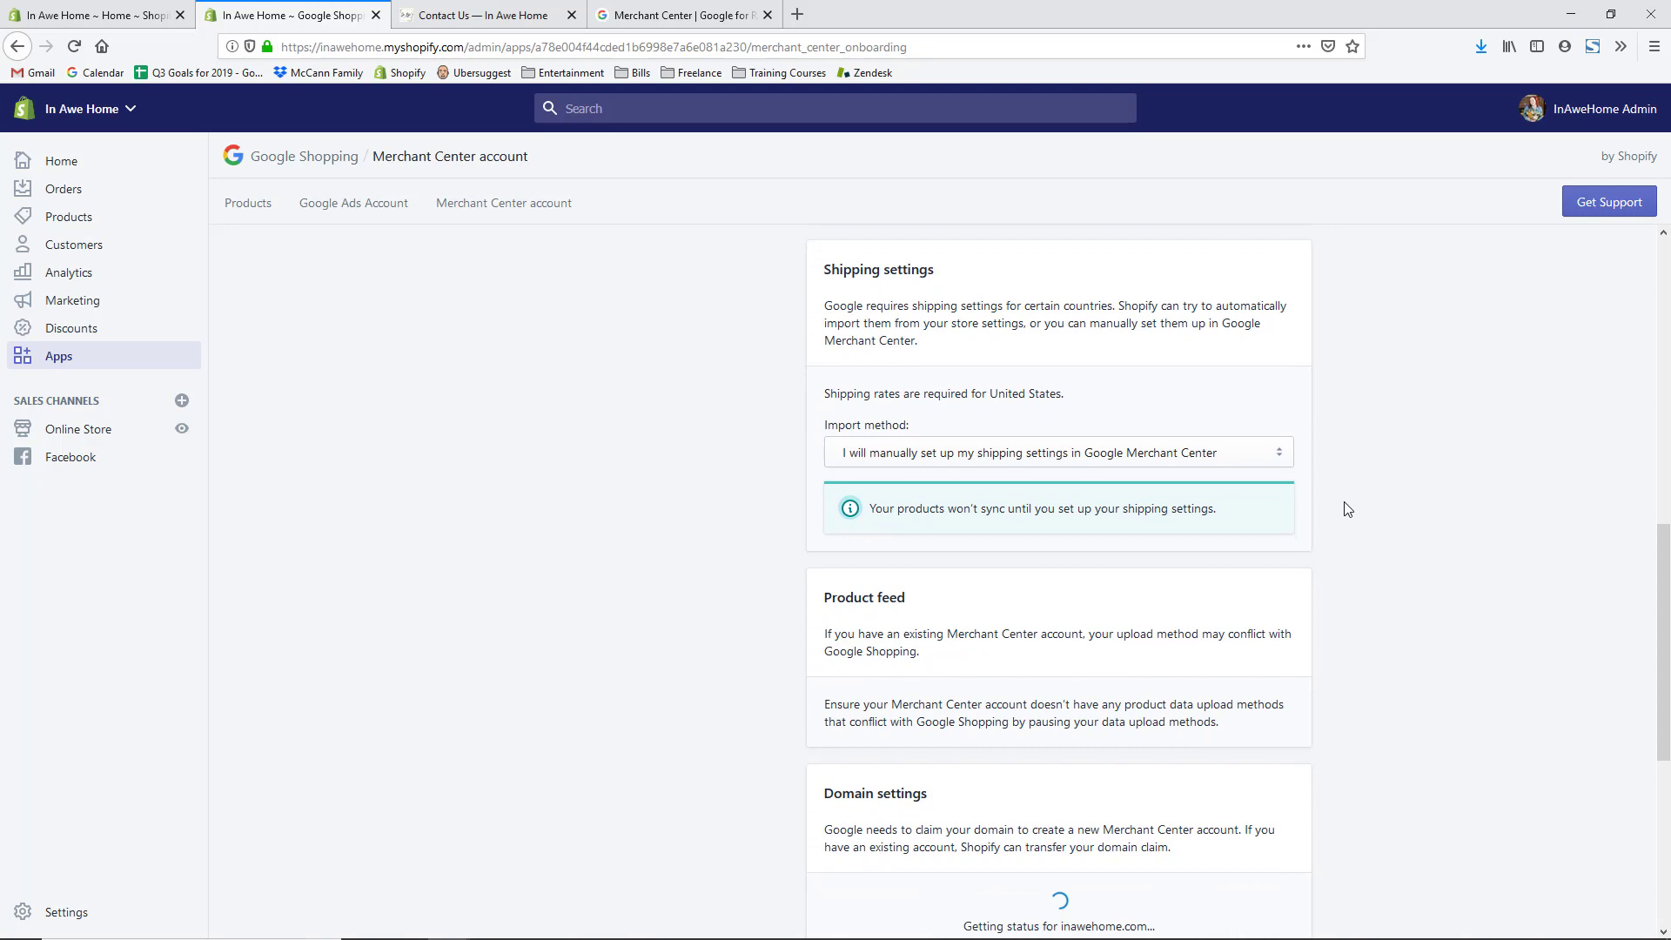
click(1177, 462)
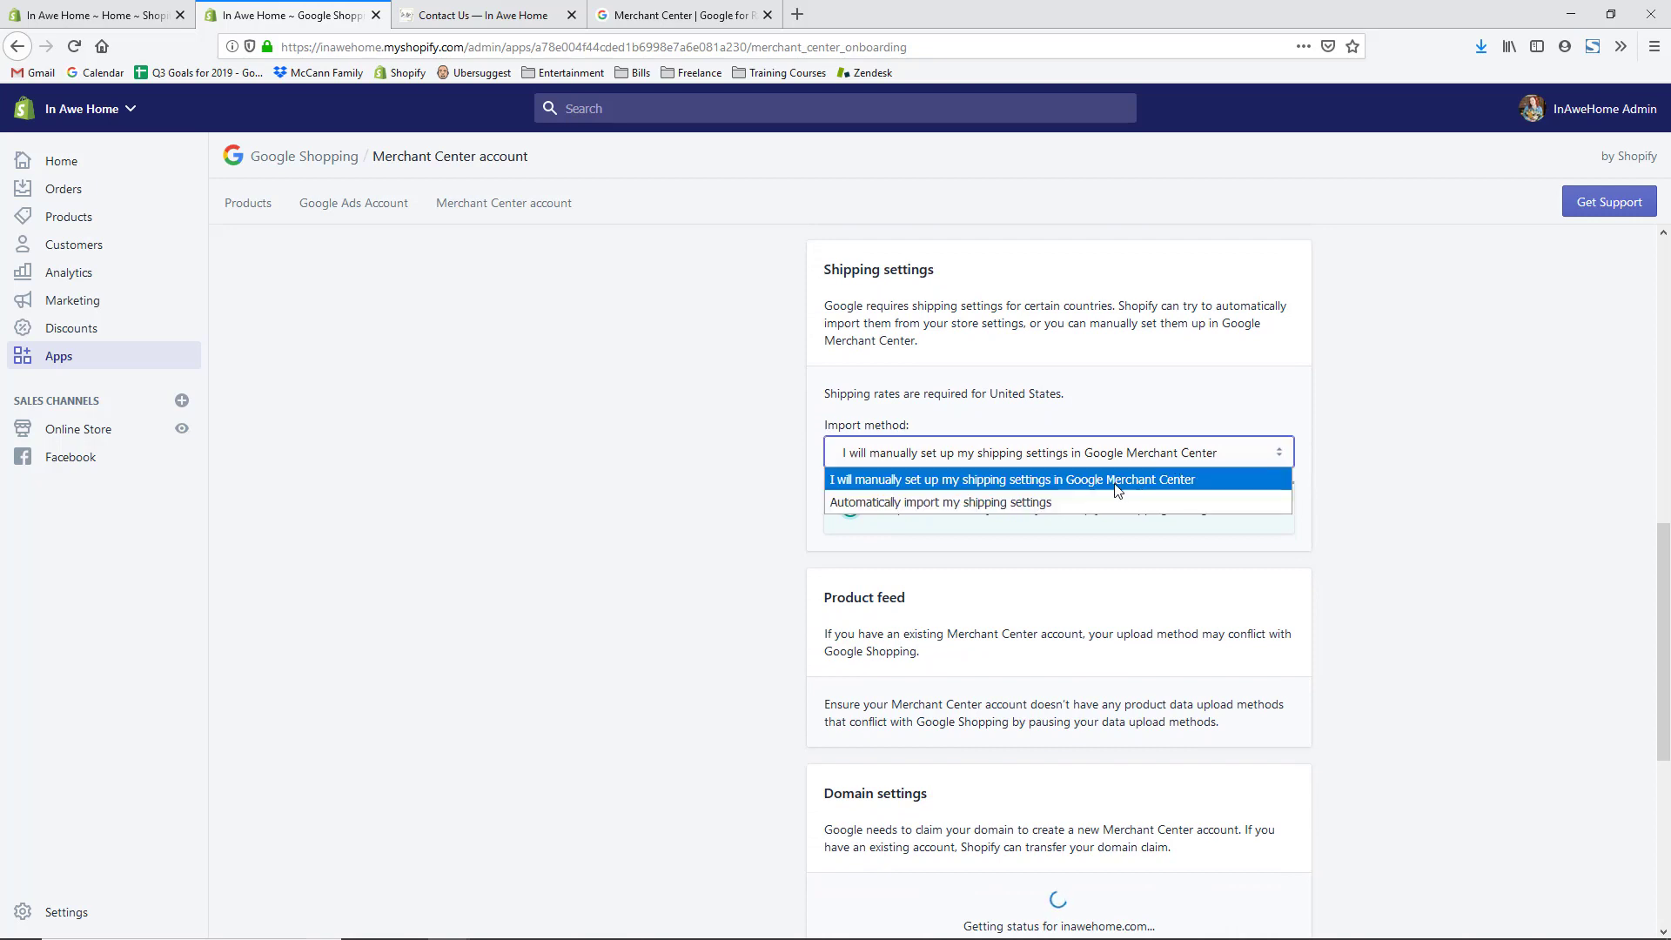
click(1079, 503)
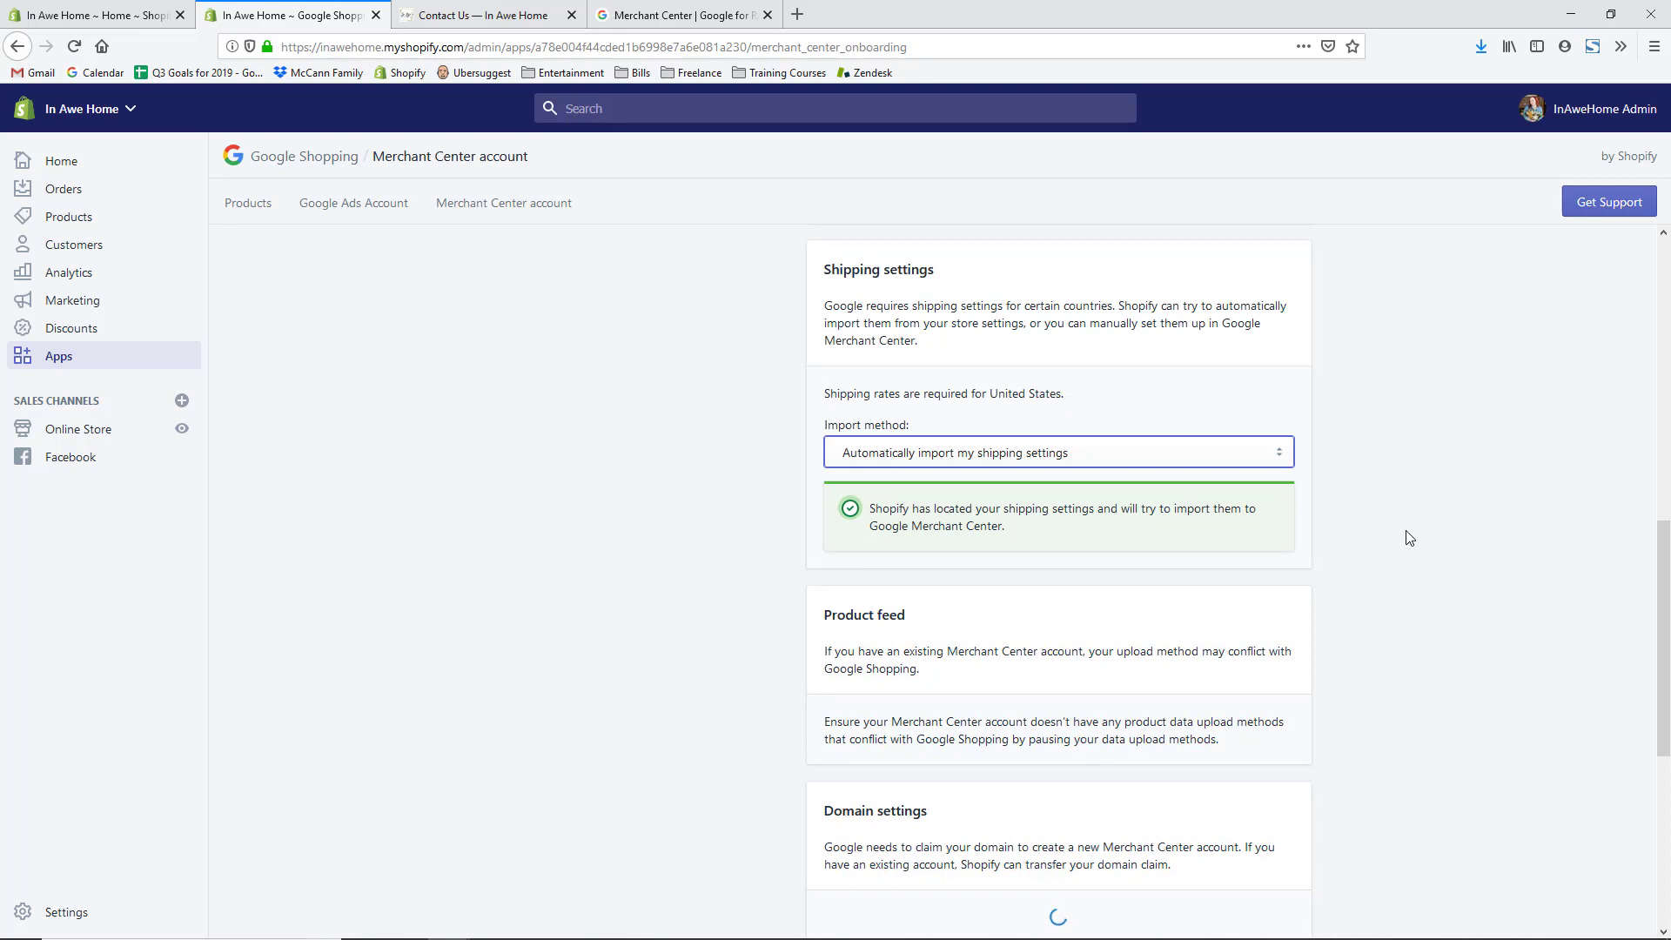
Step: Review the product feed and domain settings, keep the SEO product title and description preferences, and configure the Merchant Center account
scroll(1409, 538, down, 3)
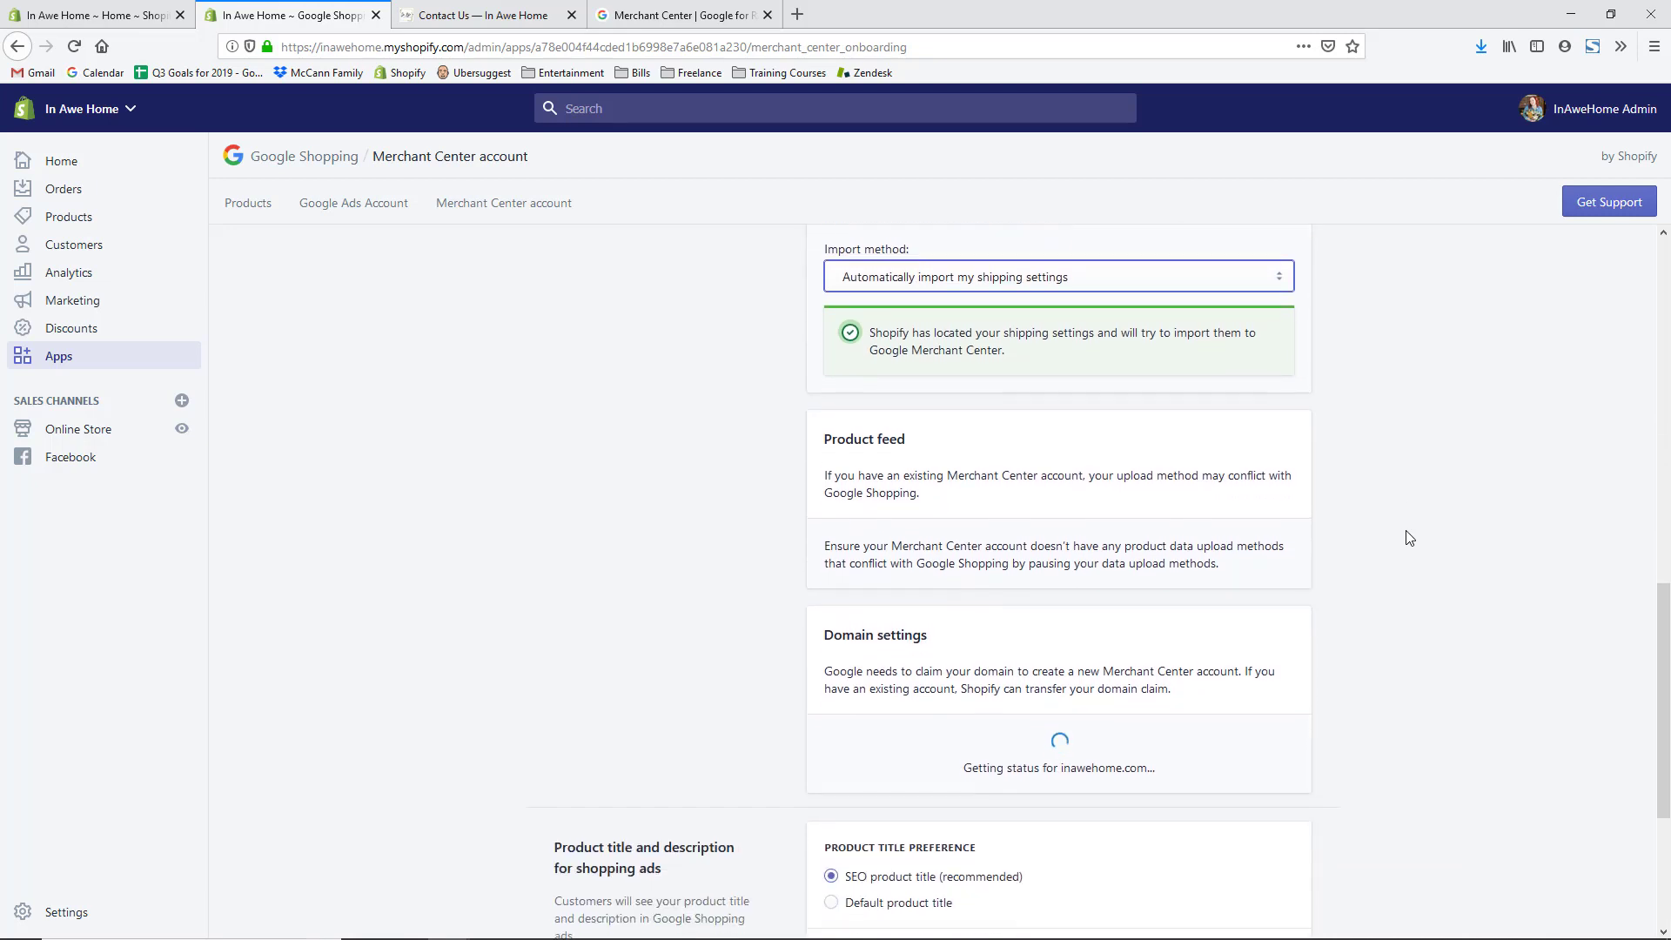
scroll(1403, 536, down, 2)
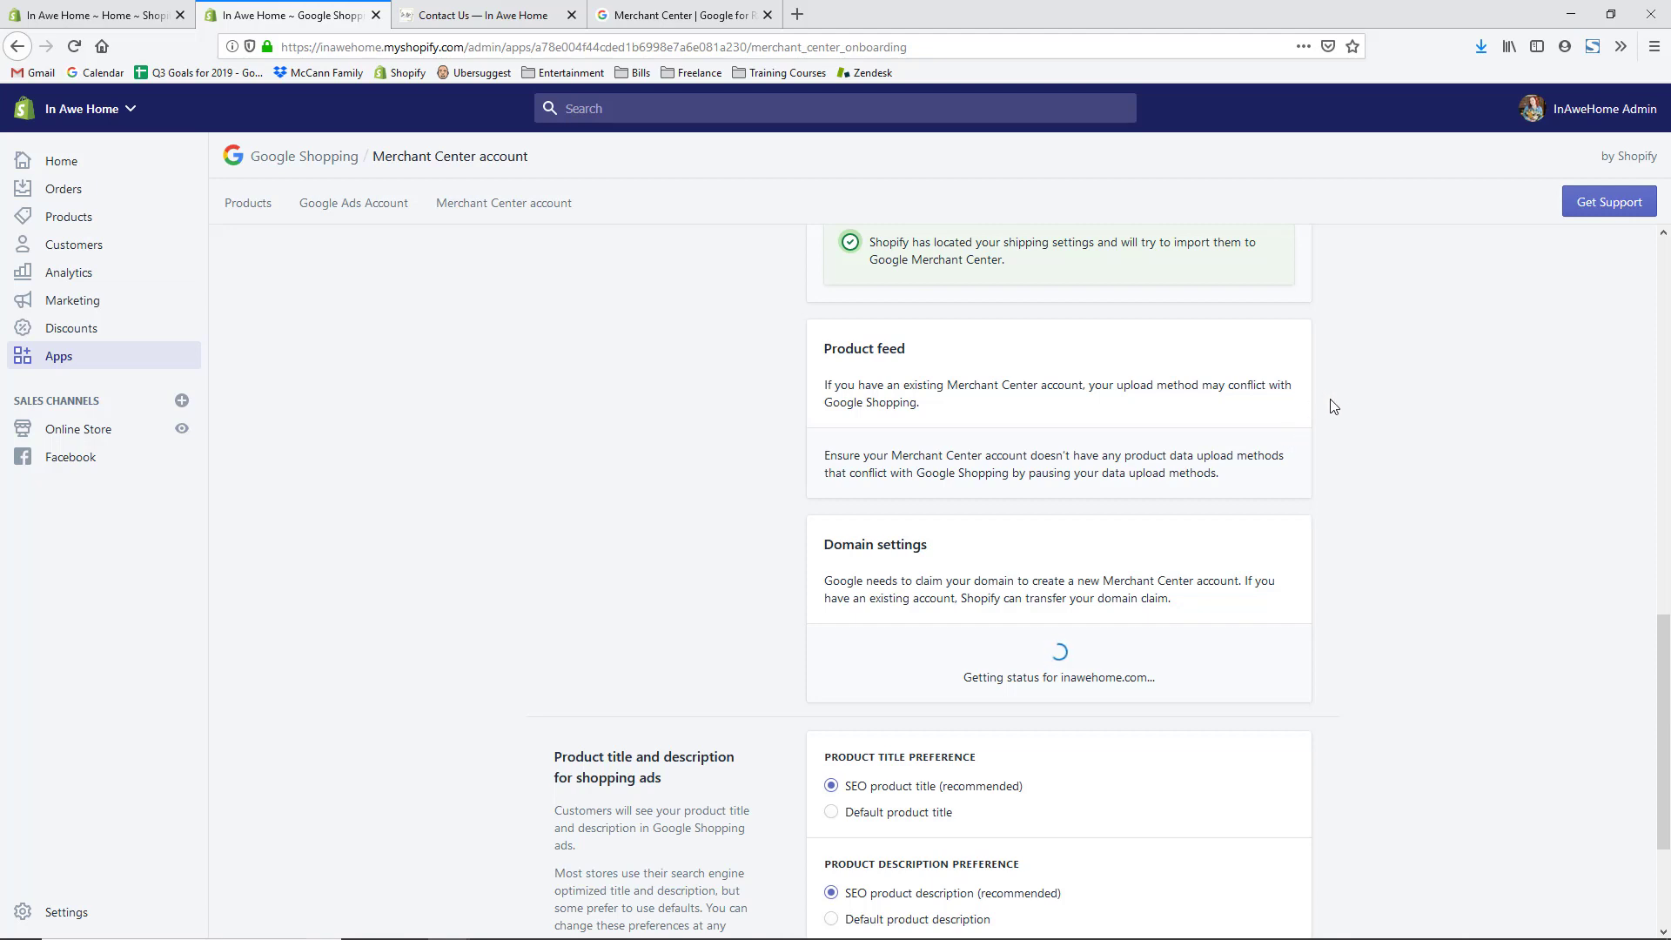
scroll(1374, 418, down, 4)
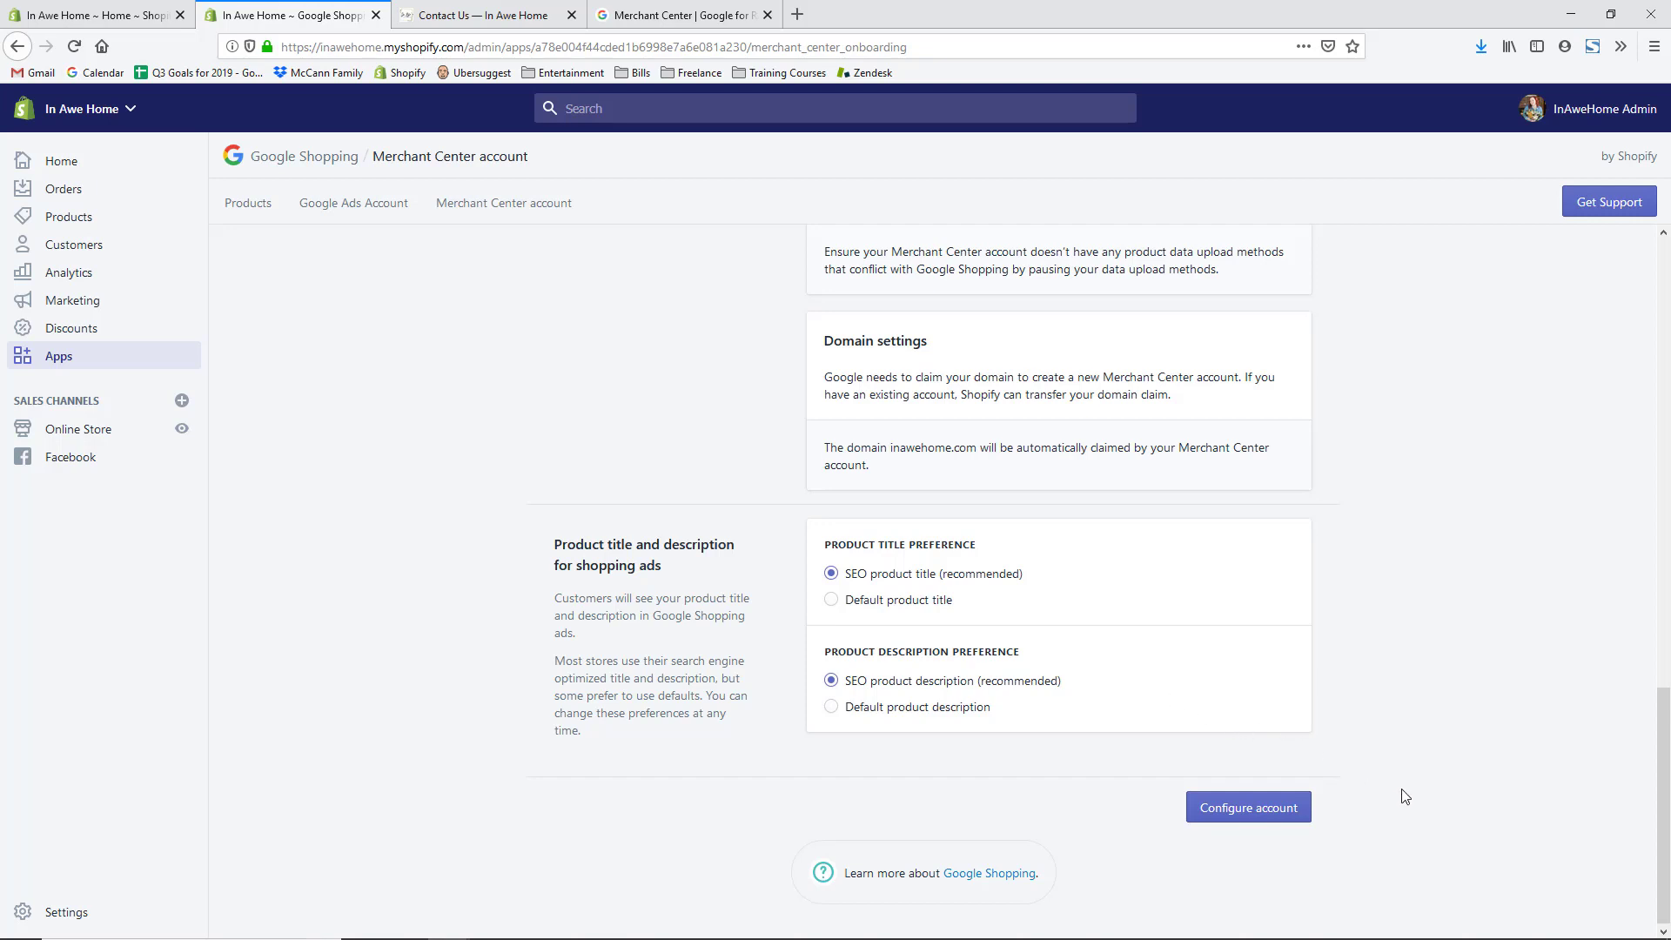
click(1288, 819)
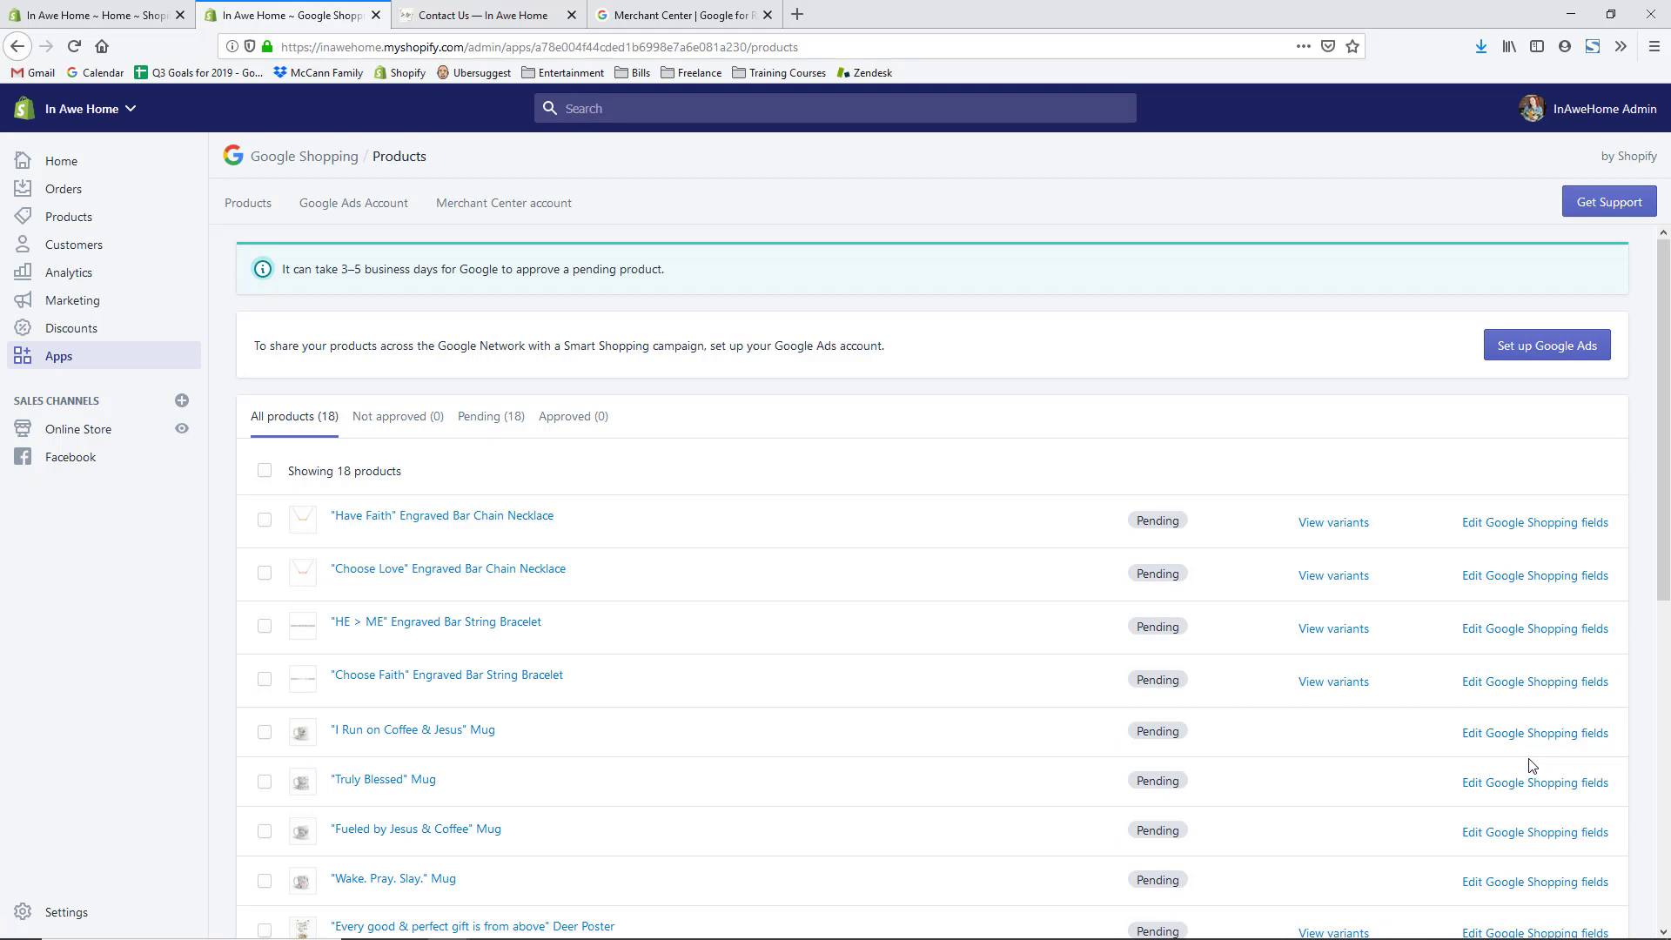
Step: Review the Google Shopping product list, checking each product's approval status and variant options
scroll(1418, 545, down, 3)
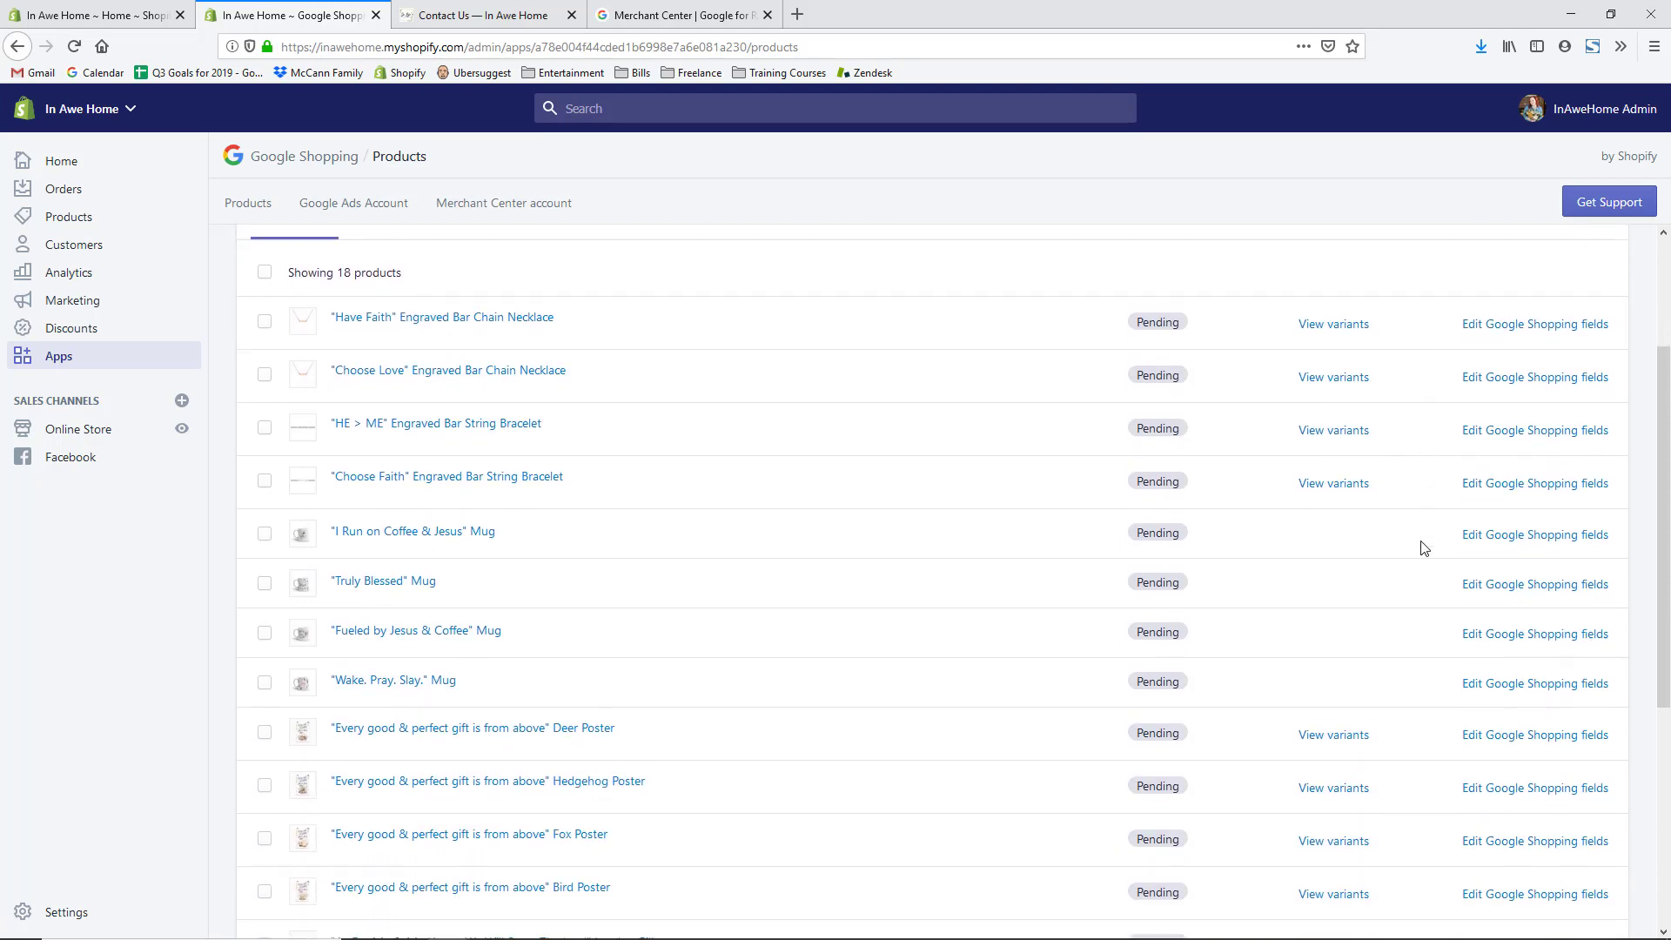
scroll(871, 374, down, 5)
scroll(874, 670, up, 8)
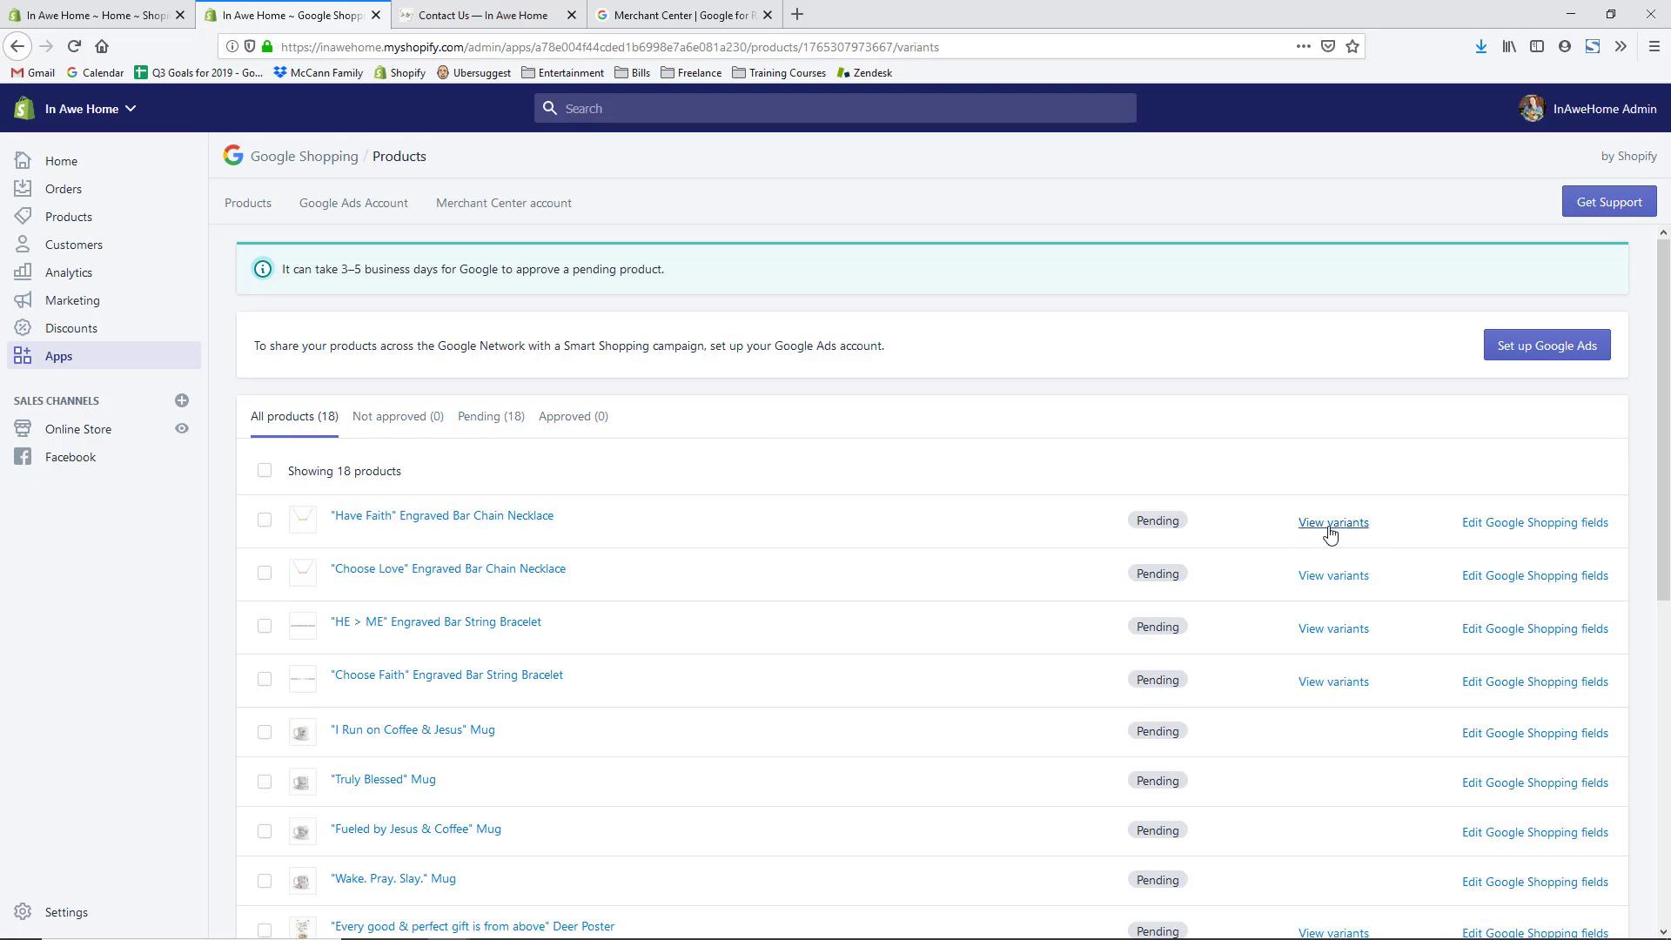
scroll(1327, 631, down, 2)
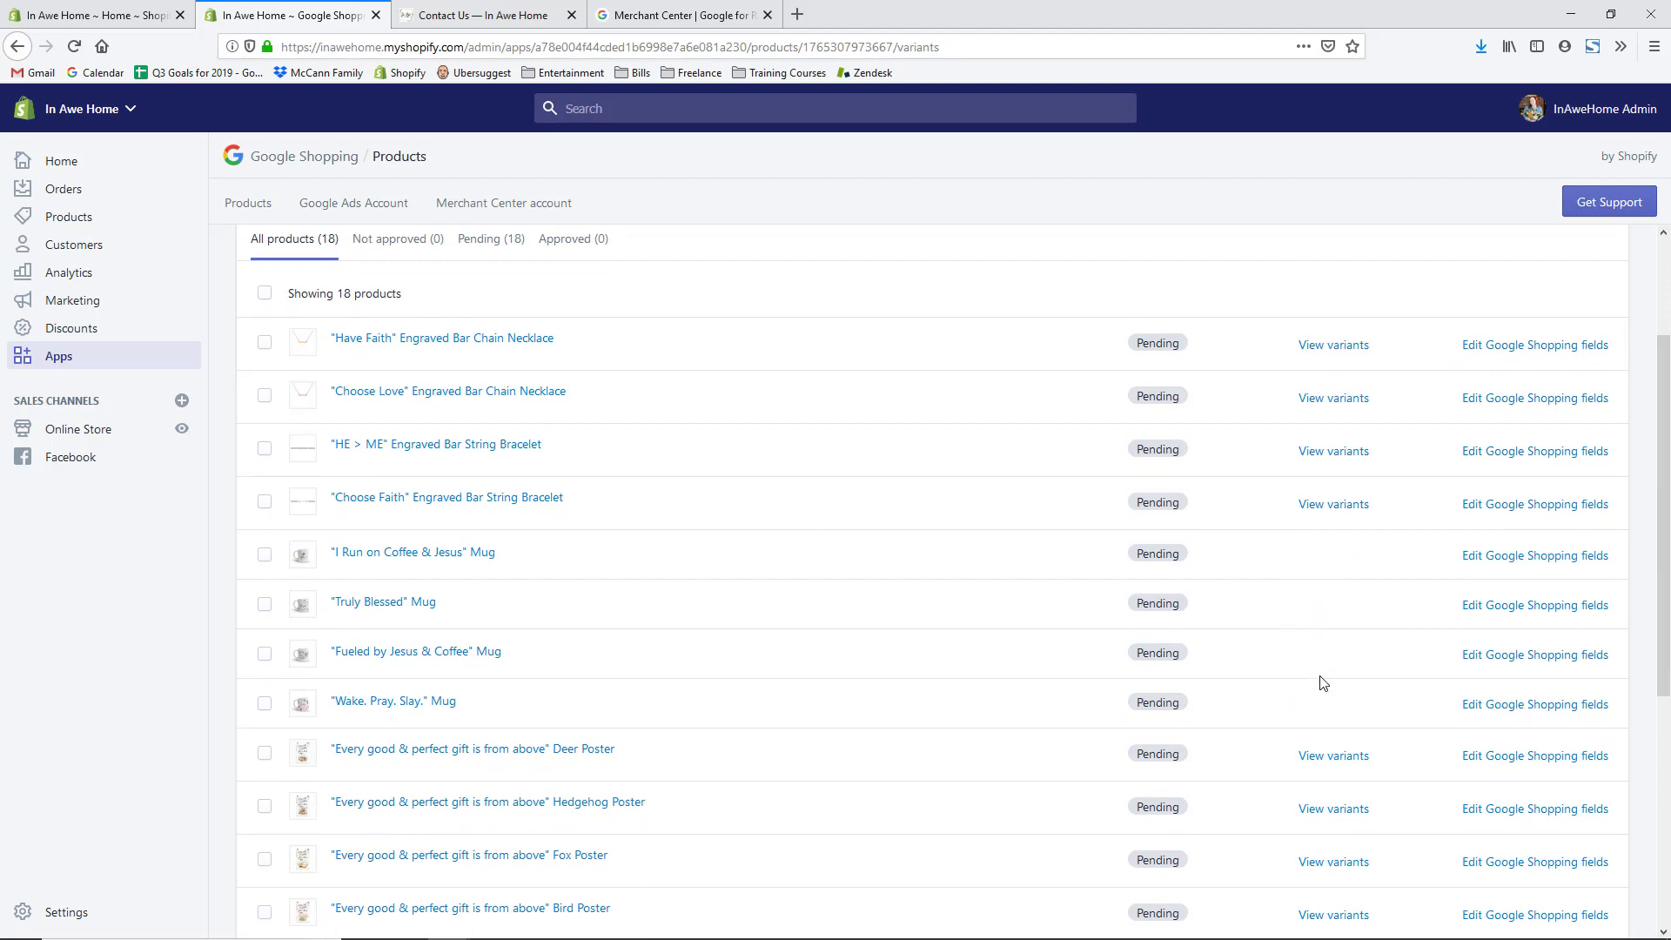
scroll(1356, 579, up, 2)
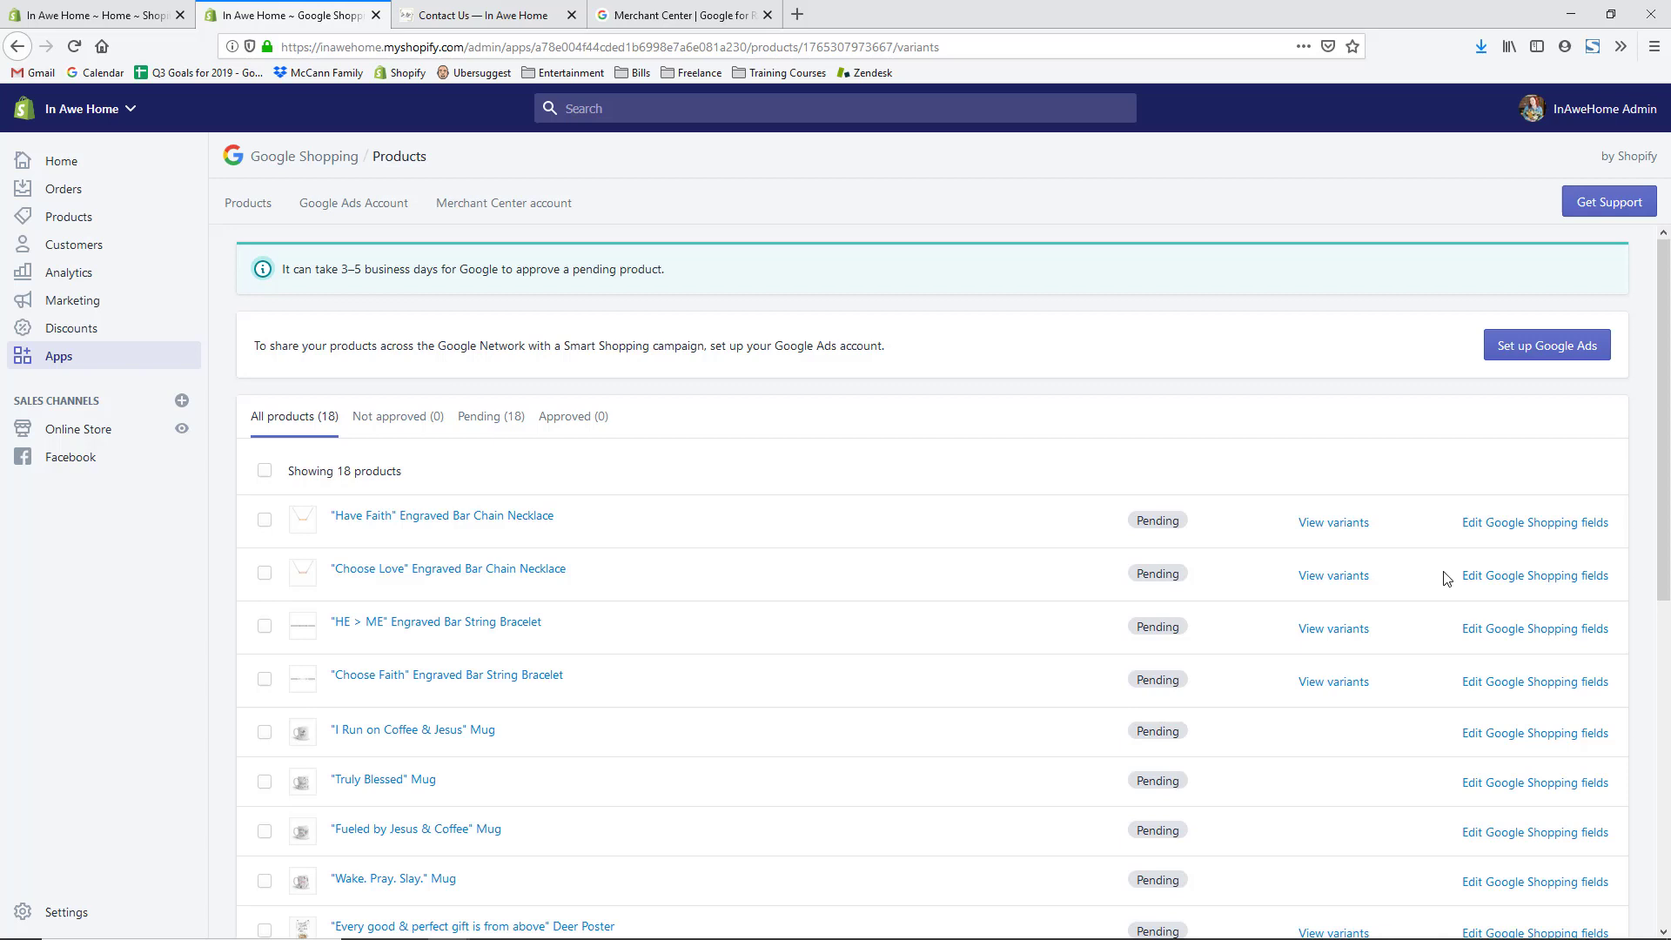
Step: Open the Google Shopping fields of the "Have Faith" Engraved Bar Chain Necklace and review the identifier, categorization and custom label fields
click(1516, 526)
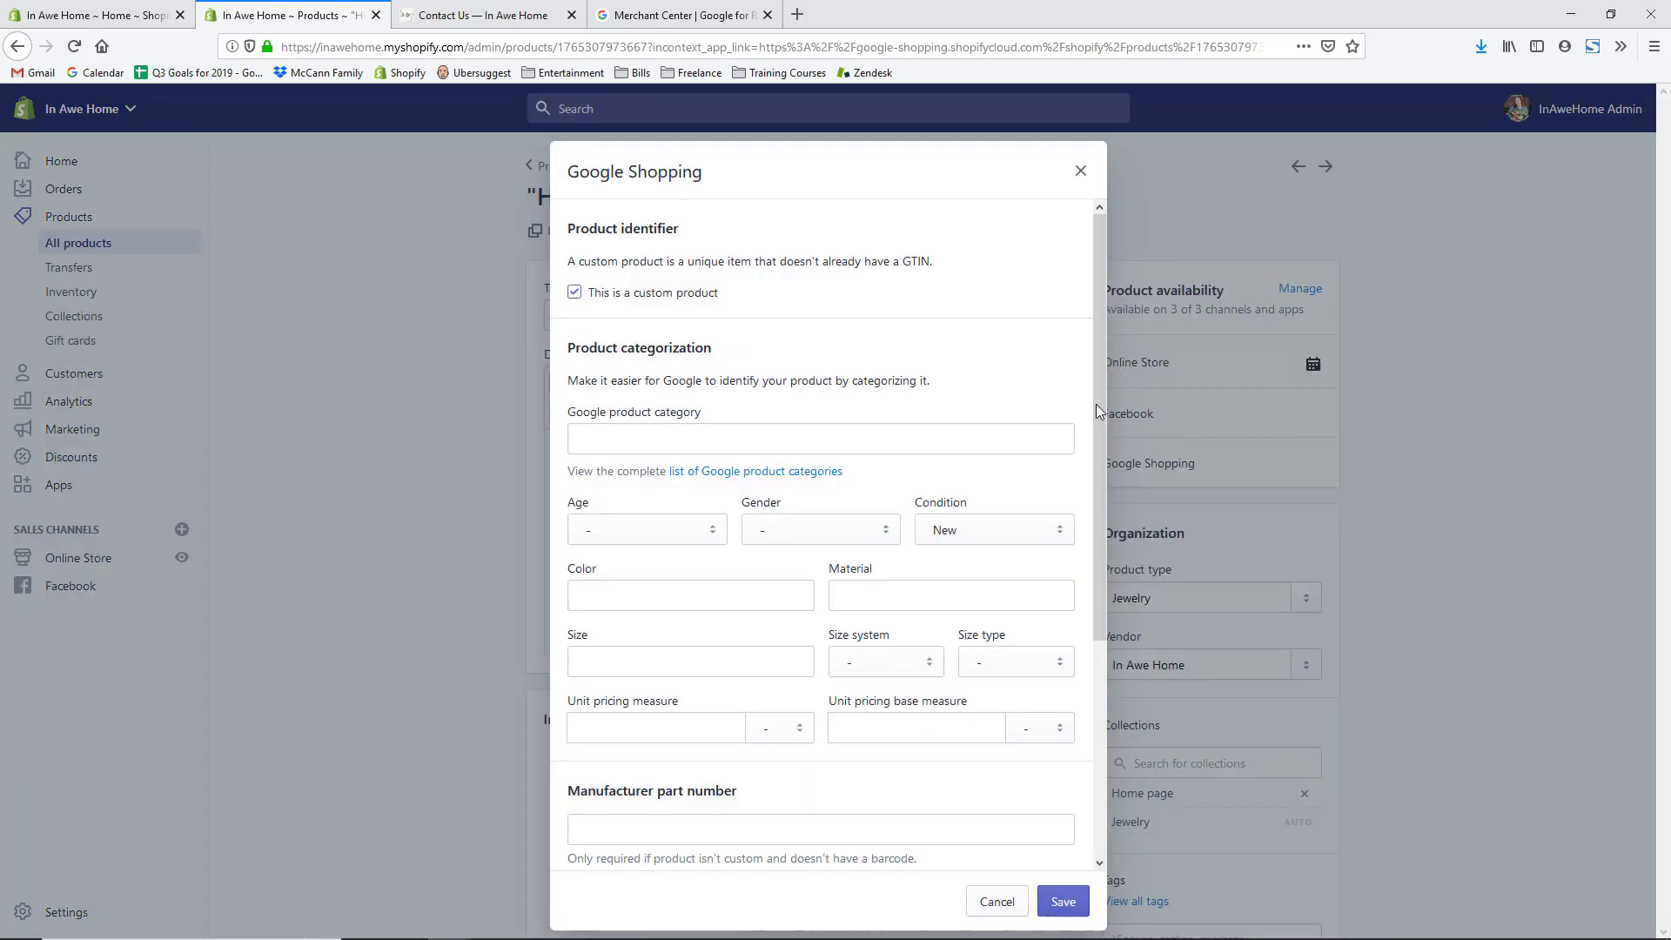
scroll(1062, 386, down, 1)
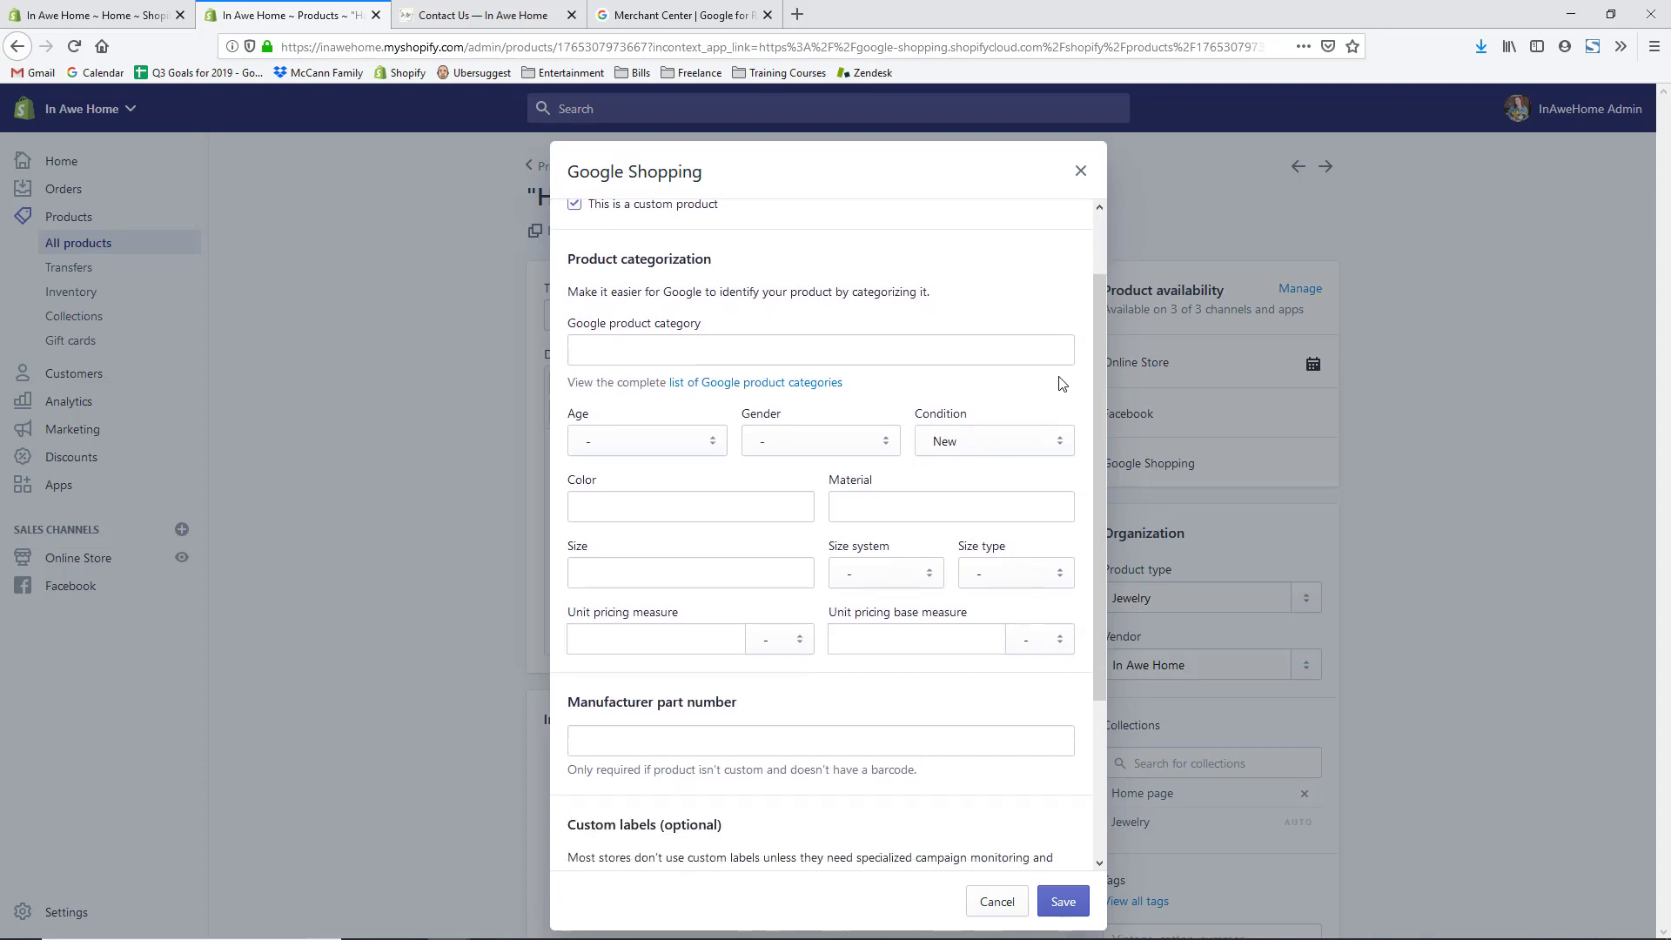
scroll(1061, 383, down, 3)
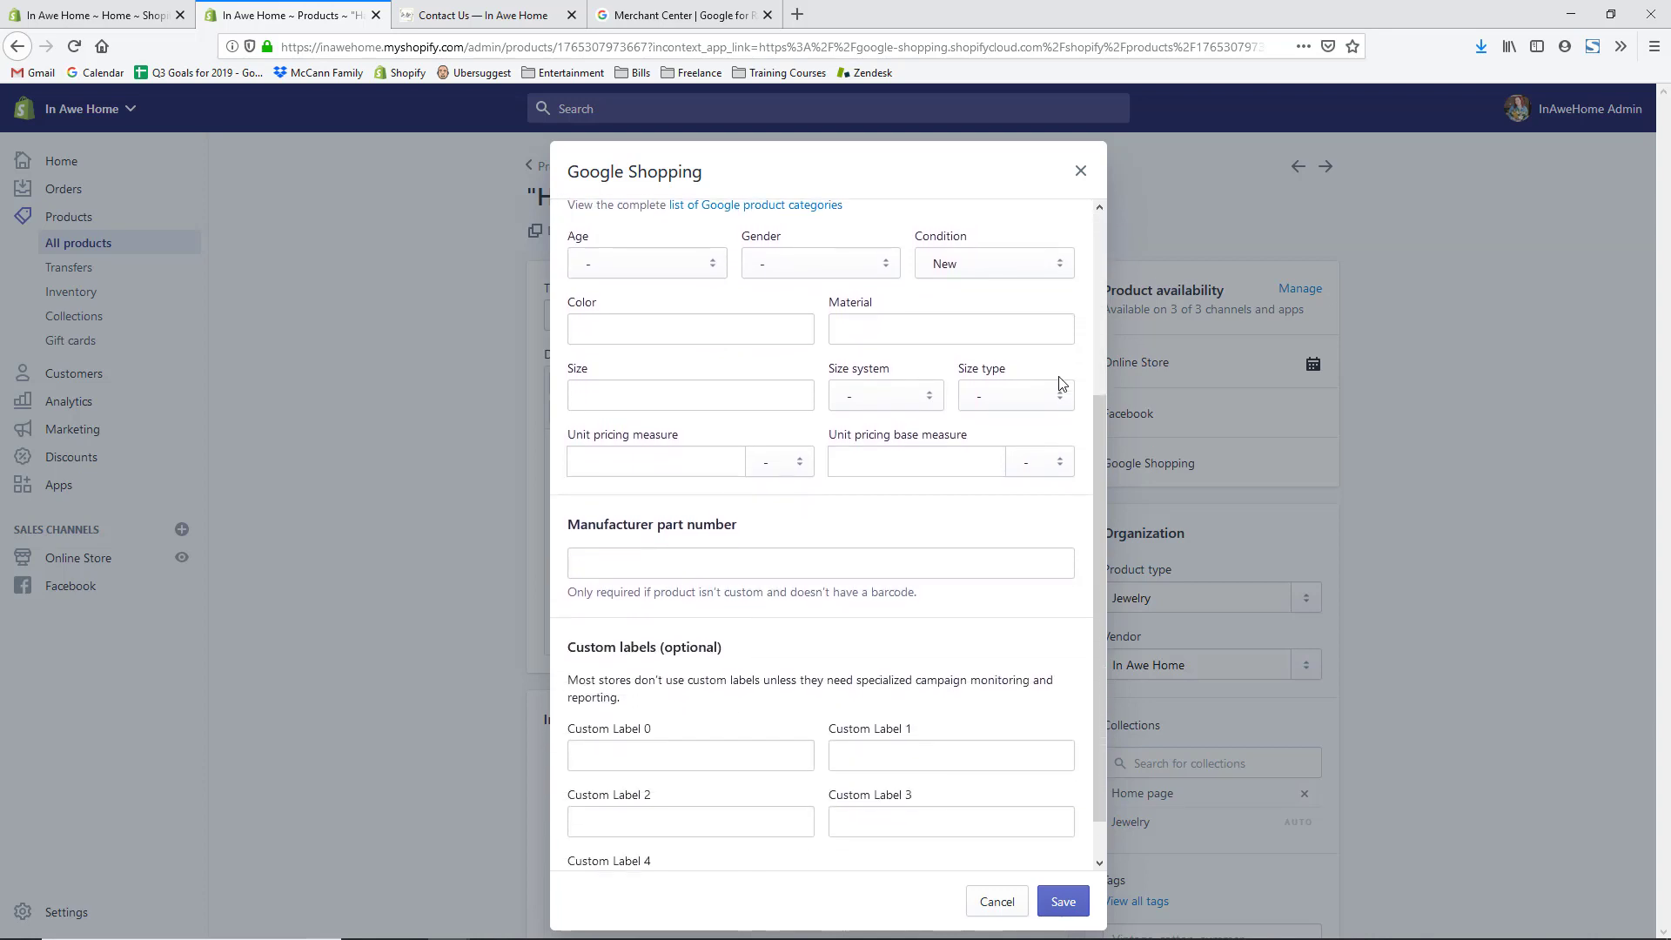
scroll(1060, 384, up, 4)
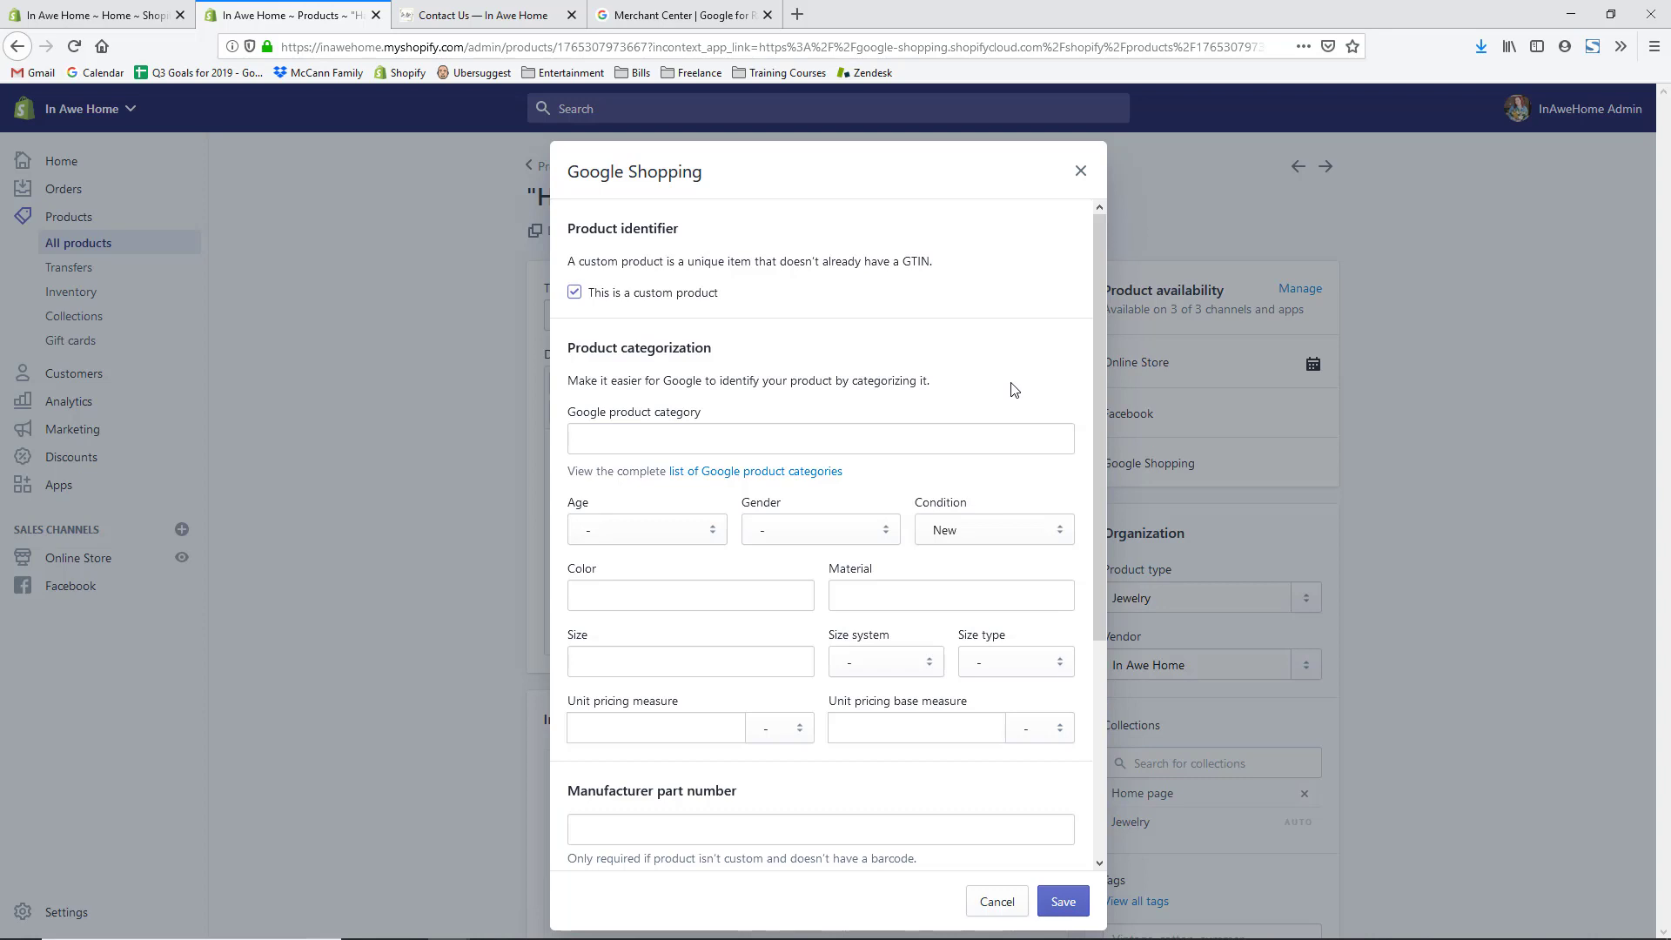
Step: Try setting the necklace's age to Adult and gender to Female with condition New, and close the Google Shopping fields without saving
click(943, 598)
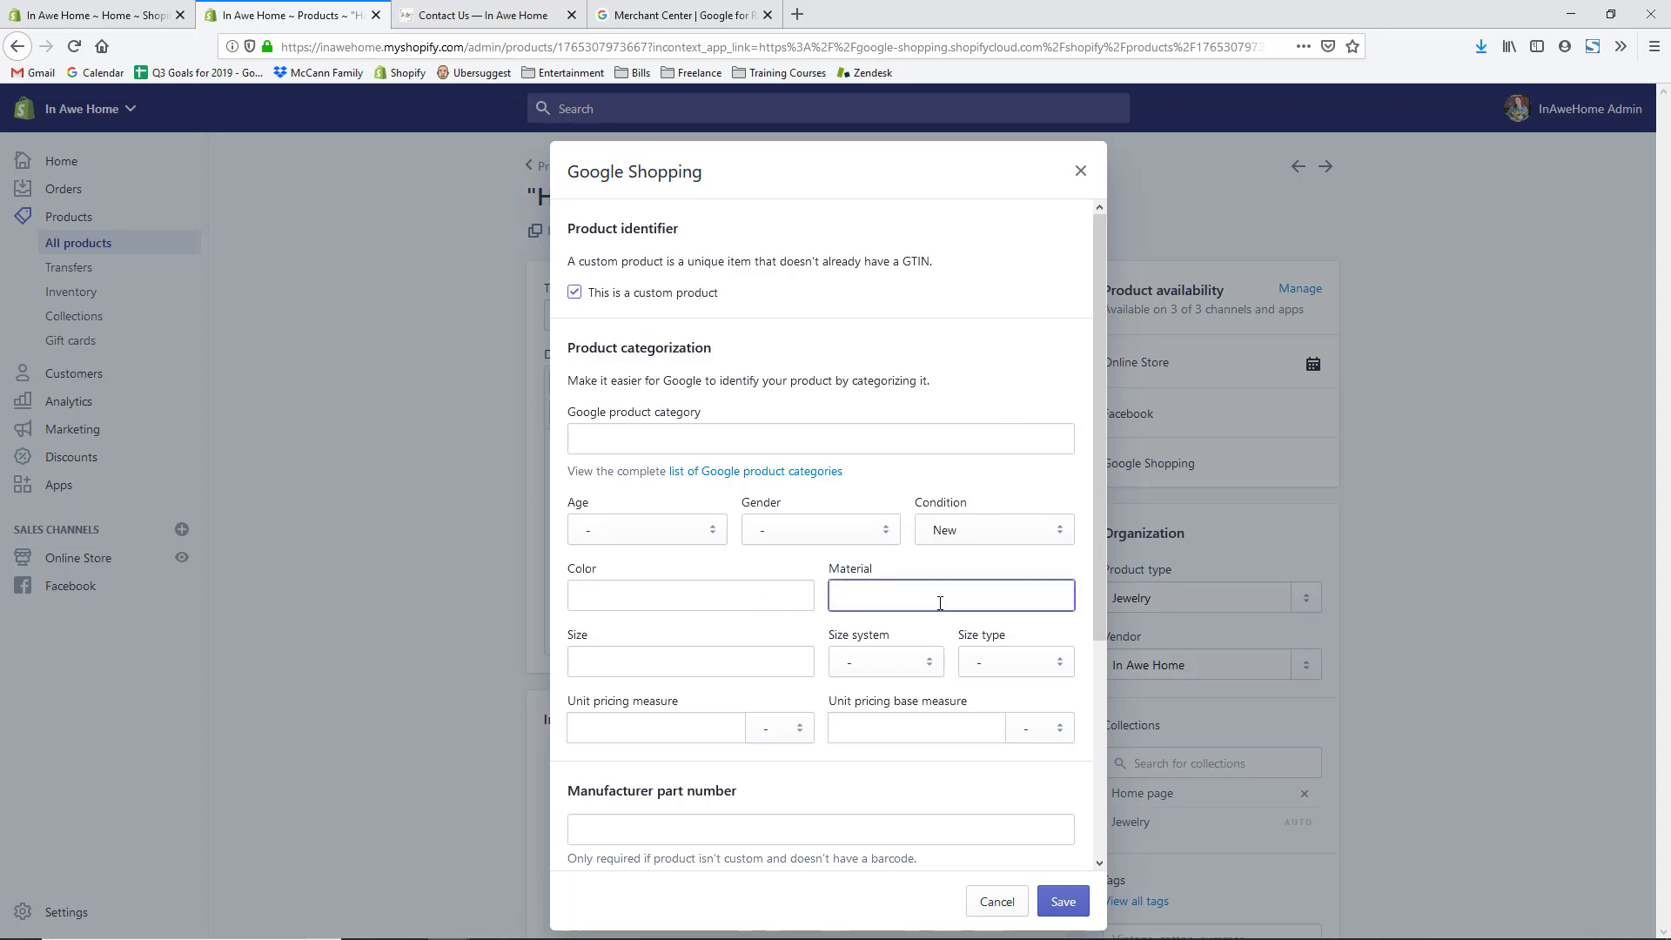
click(681, 531)
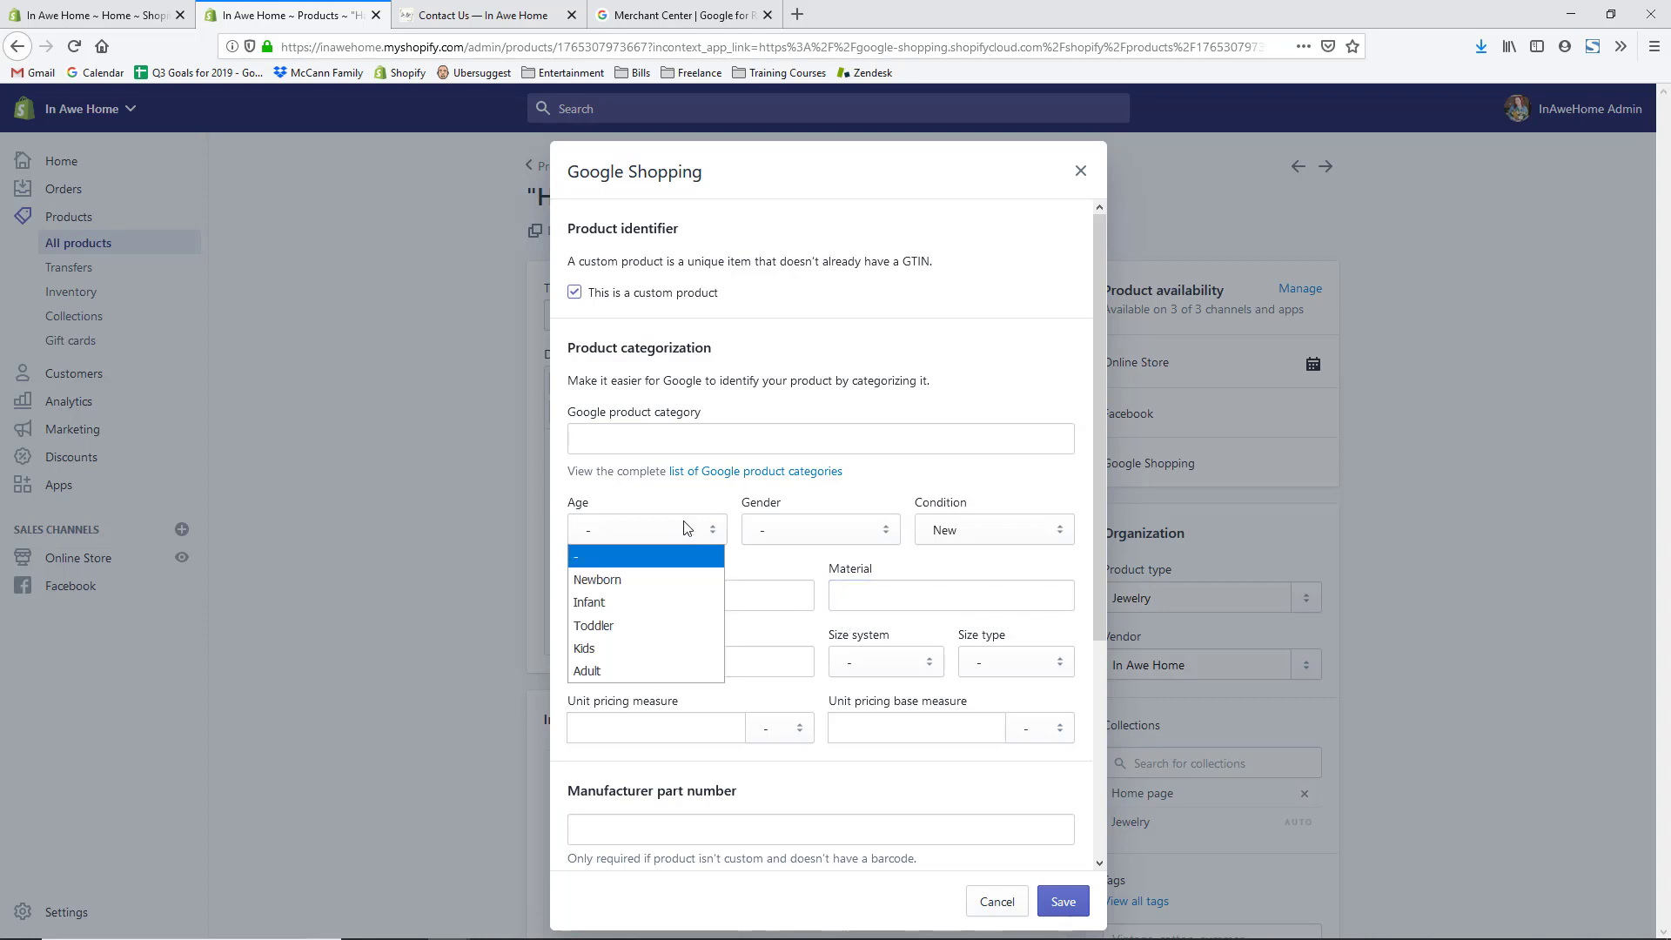
click(661, 671)
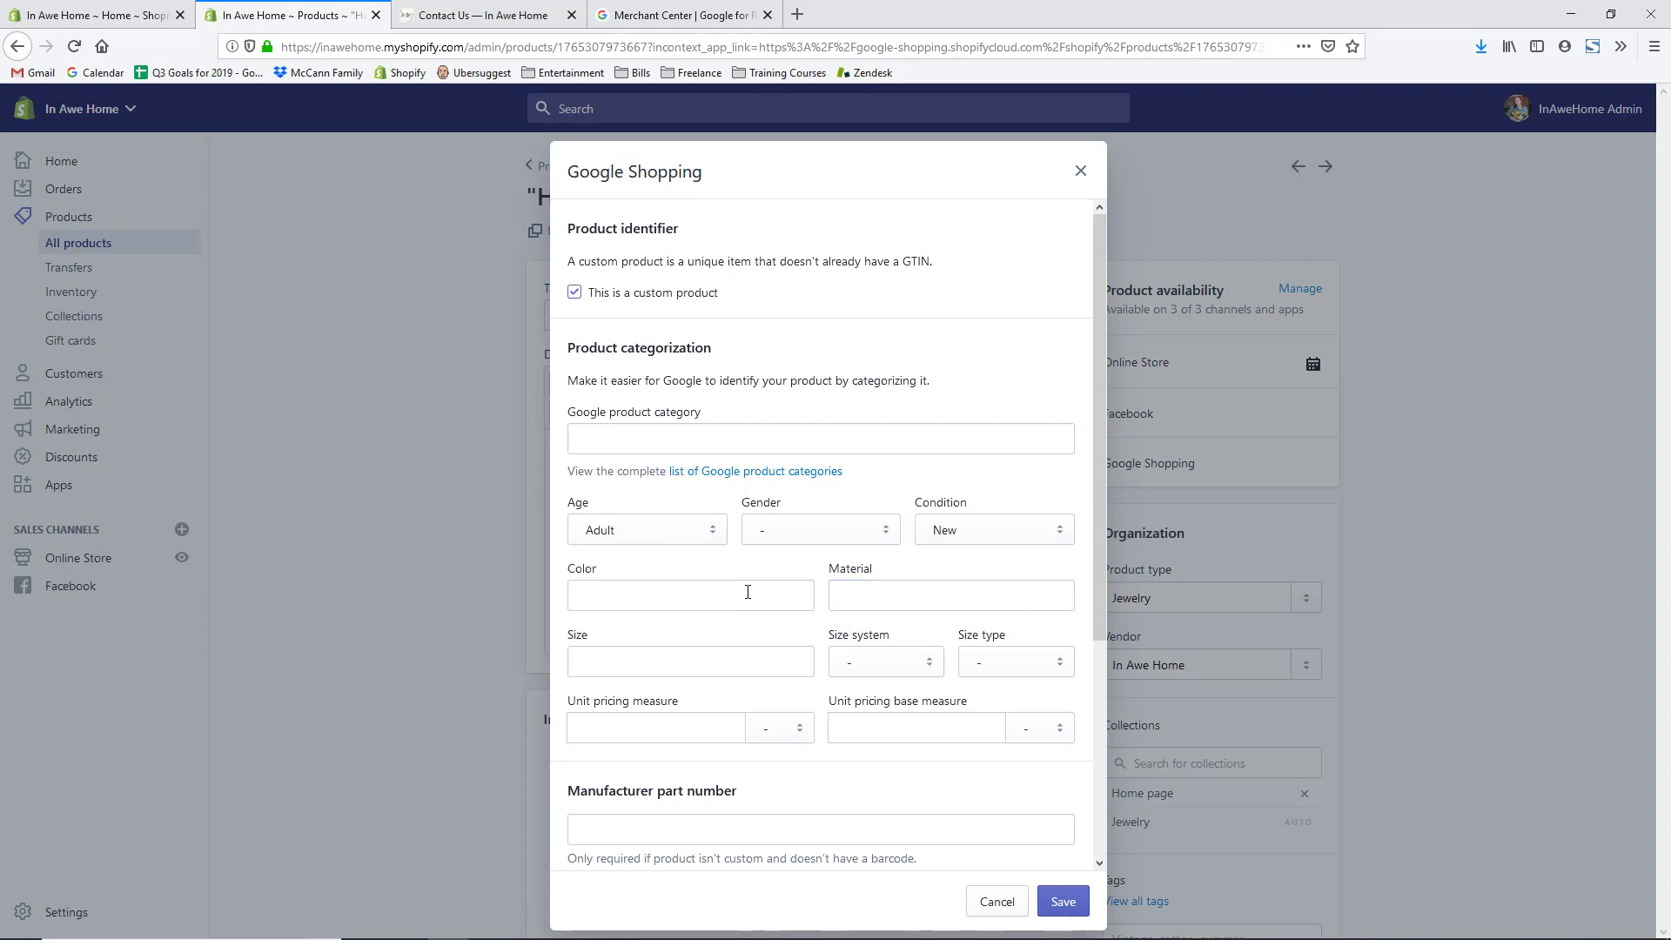
click(804, 538)
click(813, 603)
click(994, 531)
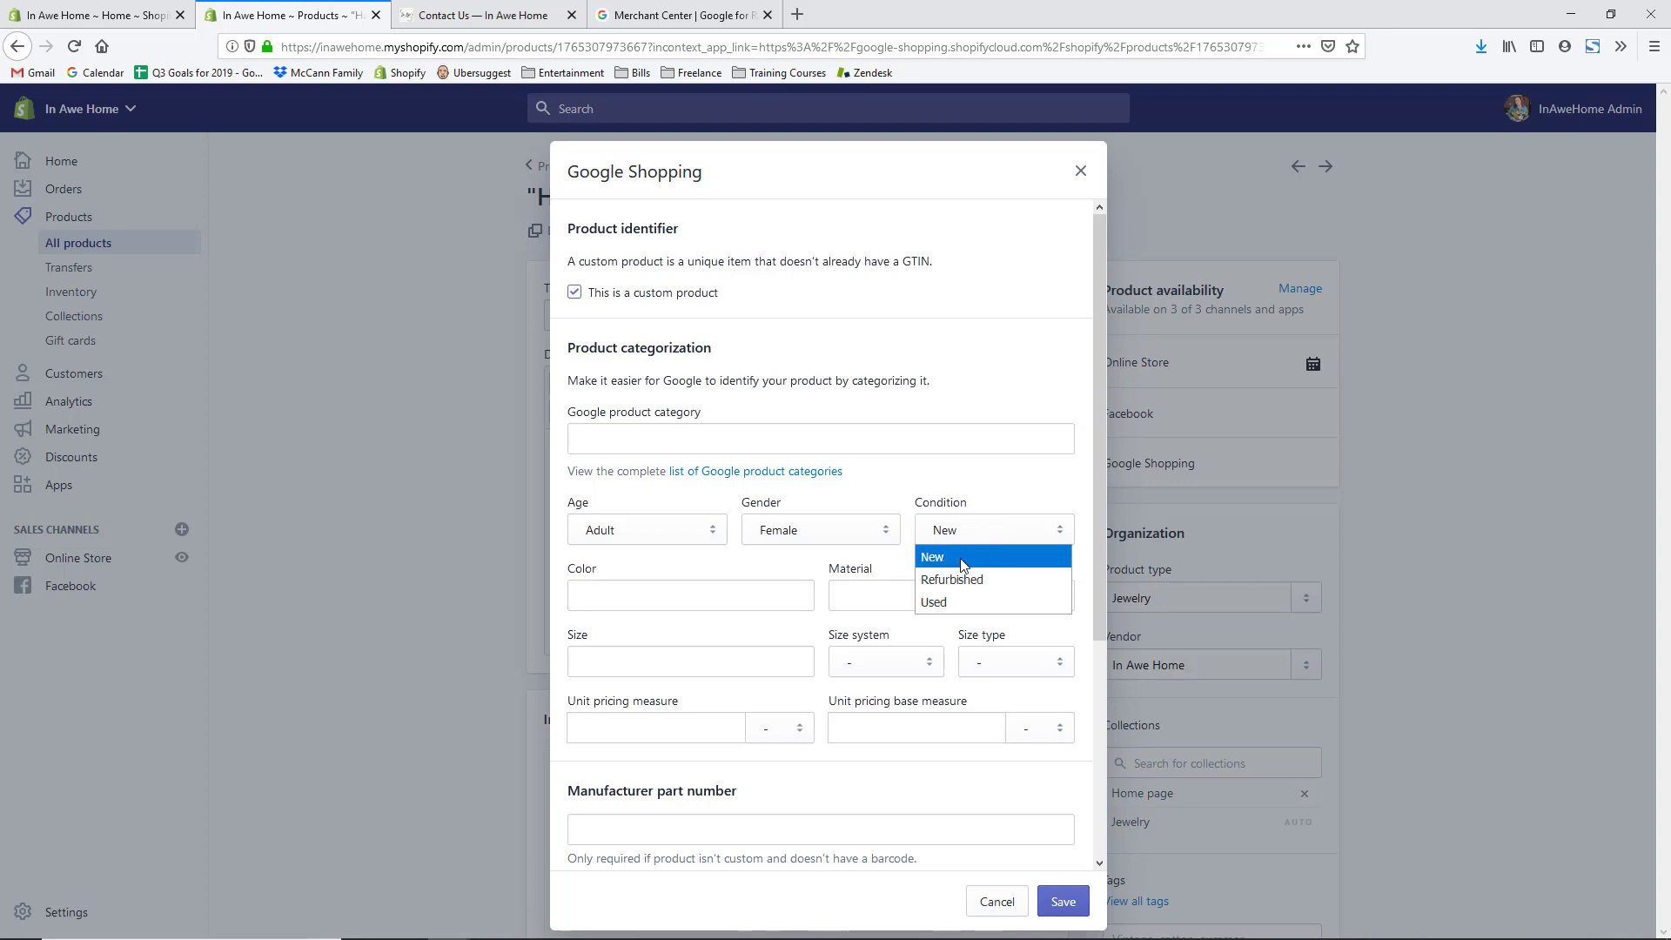
click(998, 490)
click(755, 441)
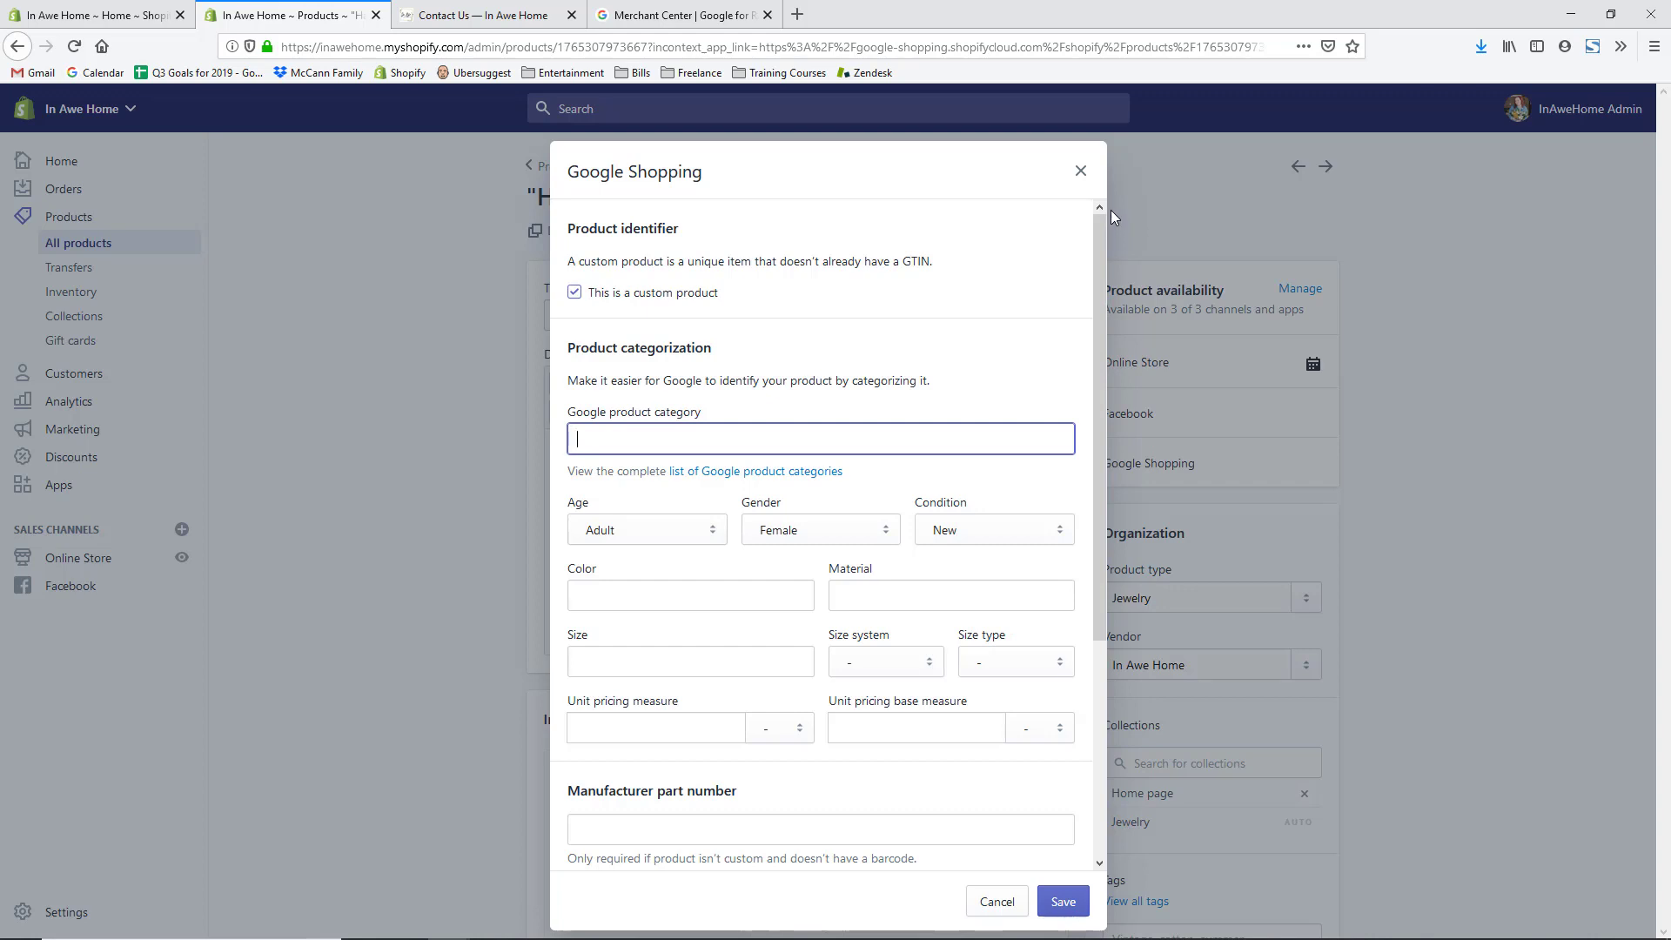
click(1079, 174)
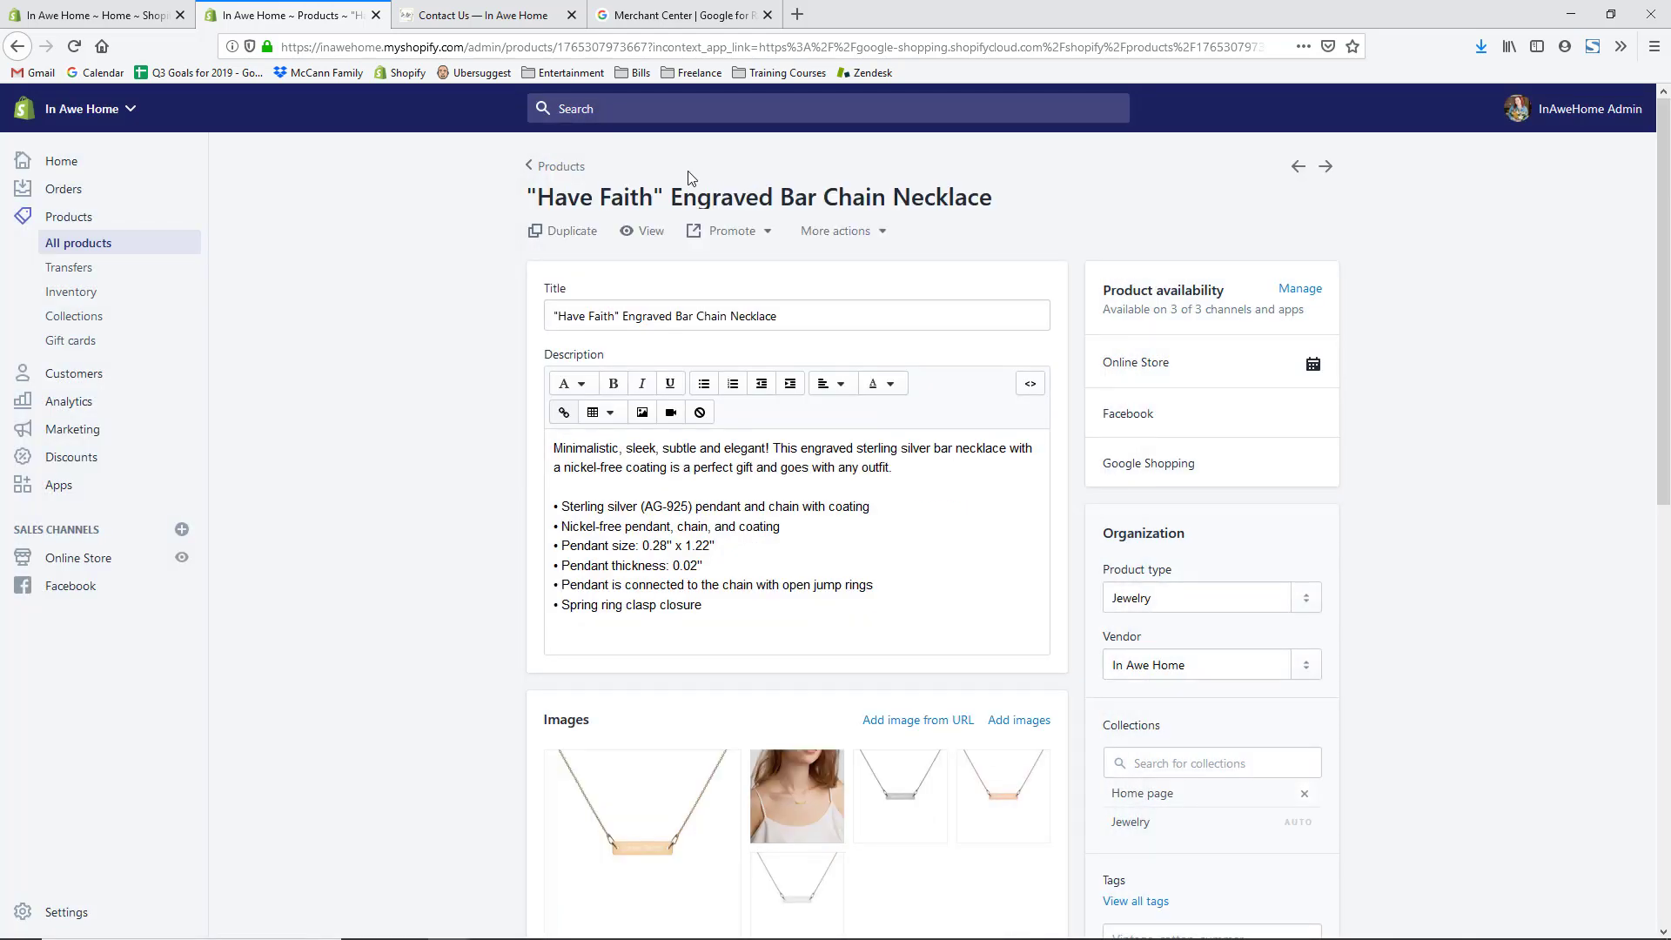
Step: Return to the Google Shopping app and look through the product list for products whose Google Shopping fields can be edited
click(76, 493)
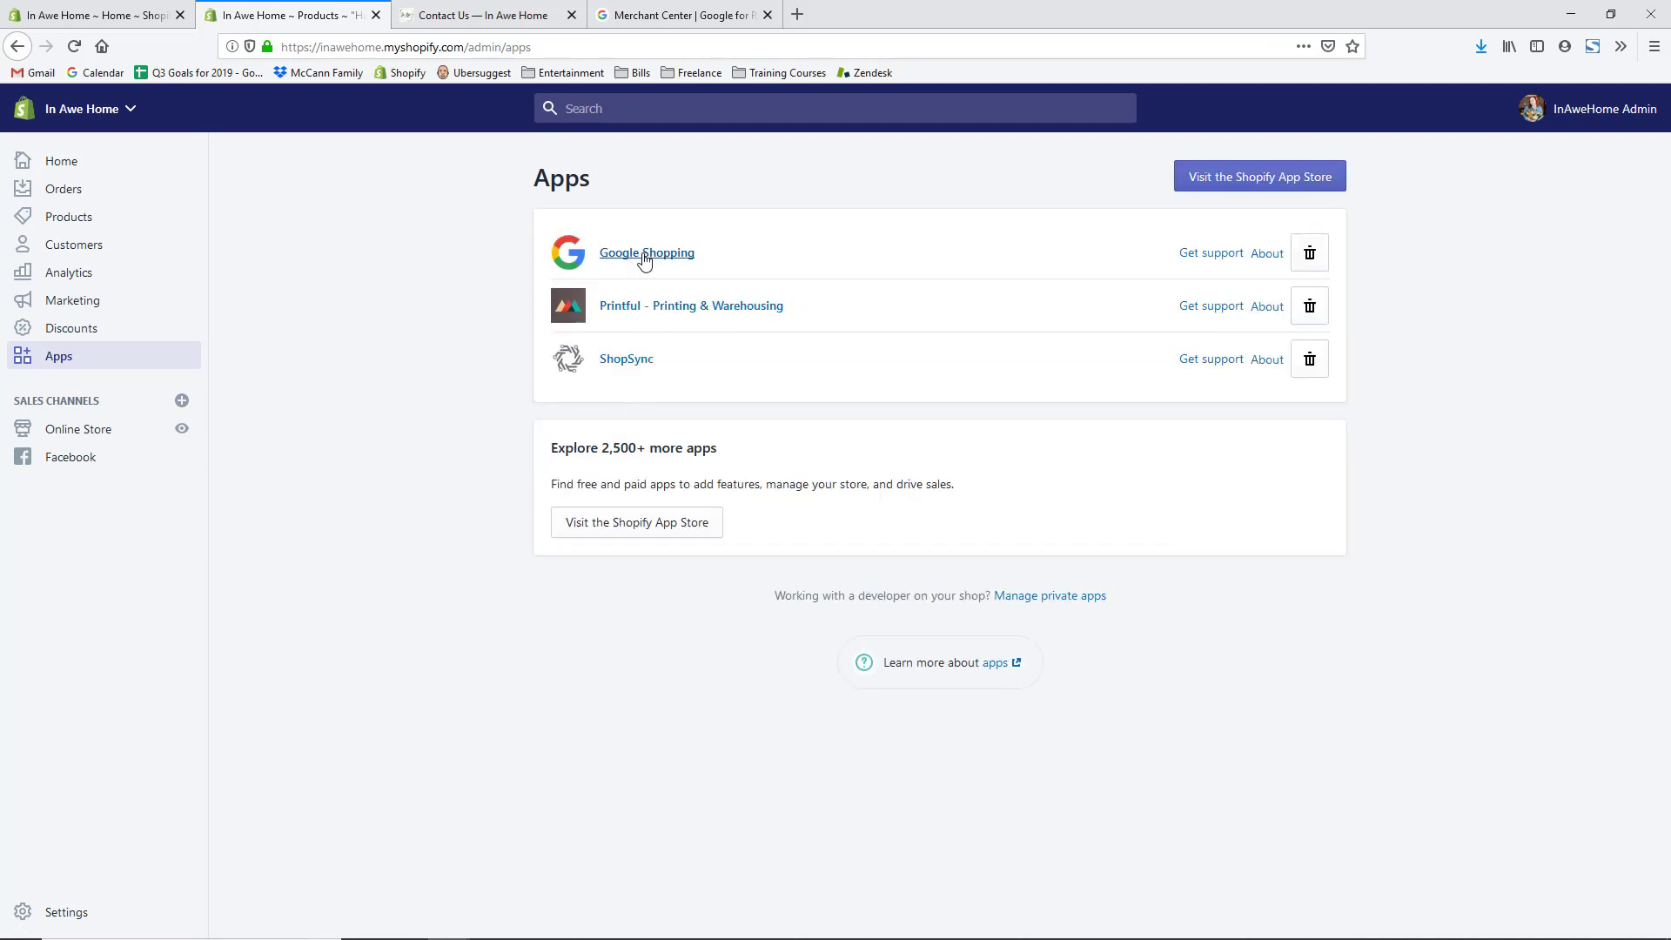
click(644, 254)
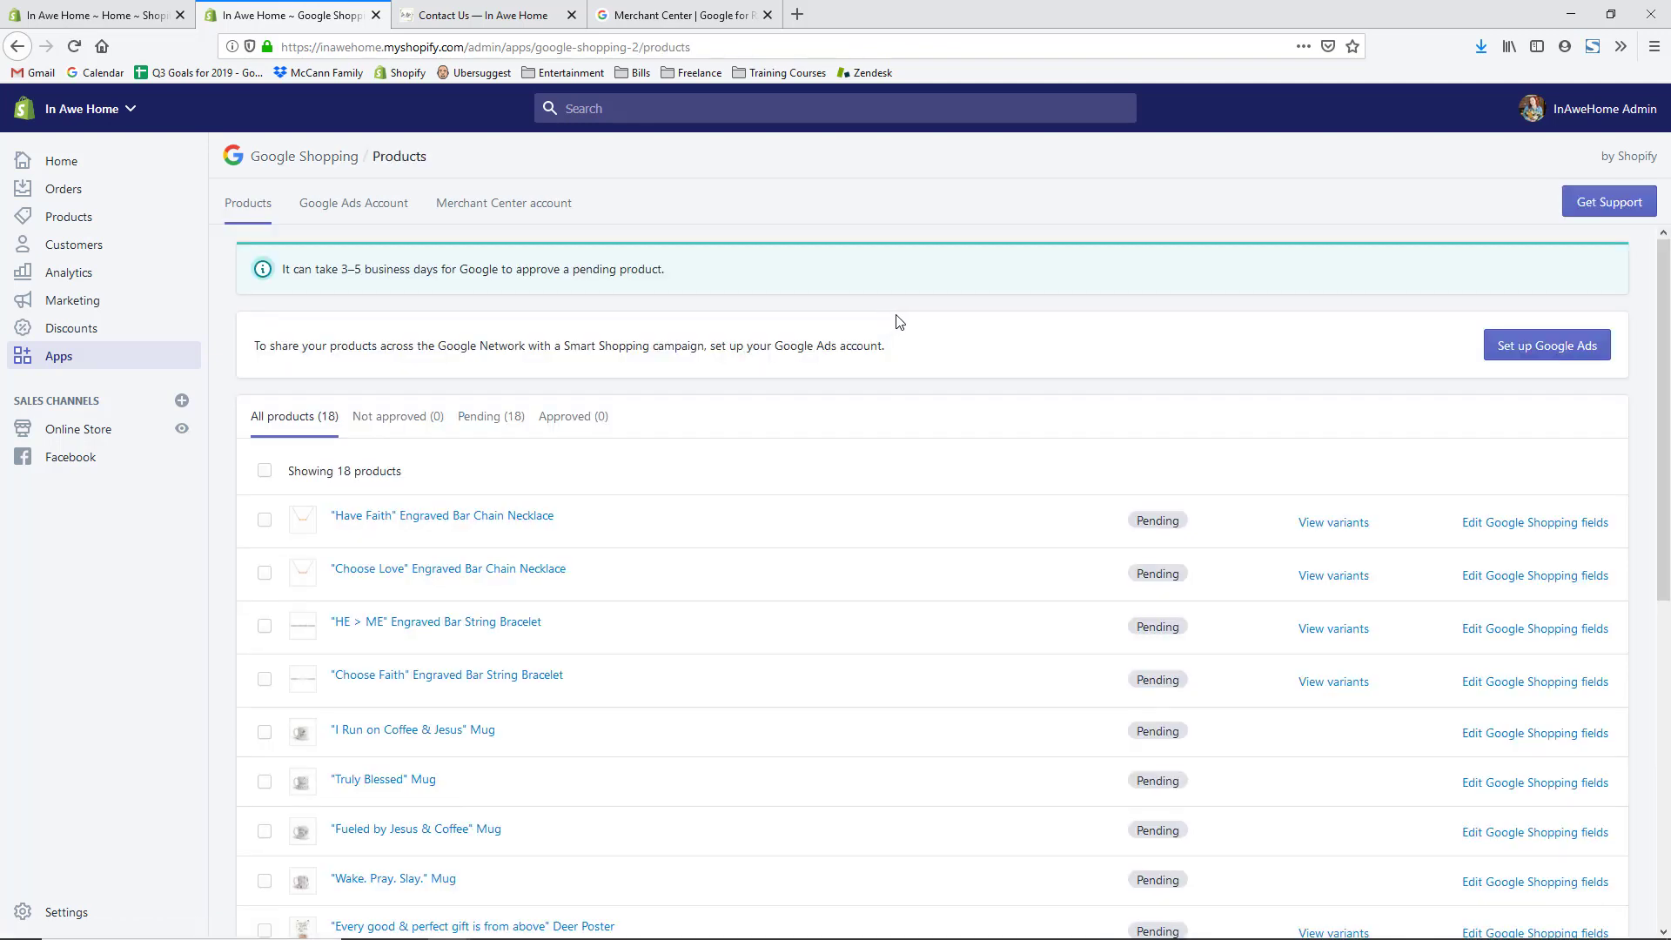
scroll(887, 331, down, 1)
scroll(887, 333, down, 6)
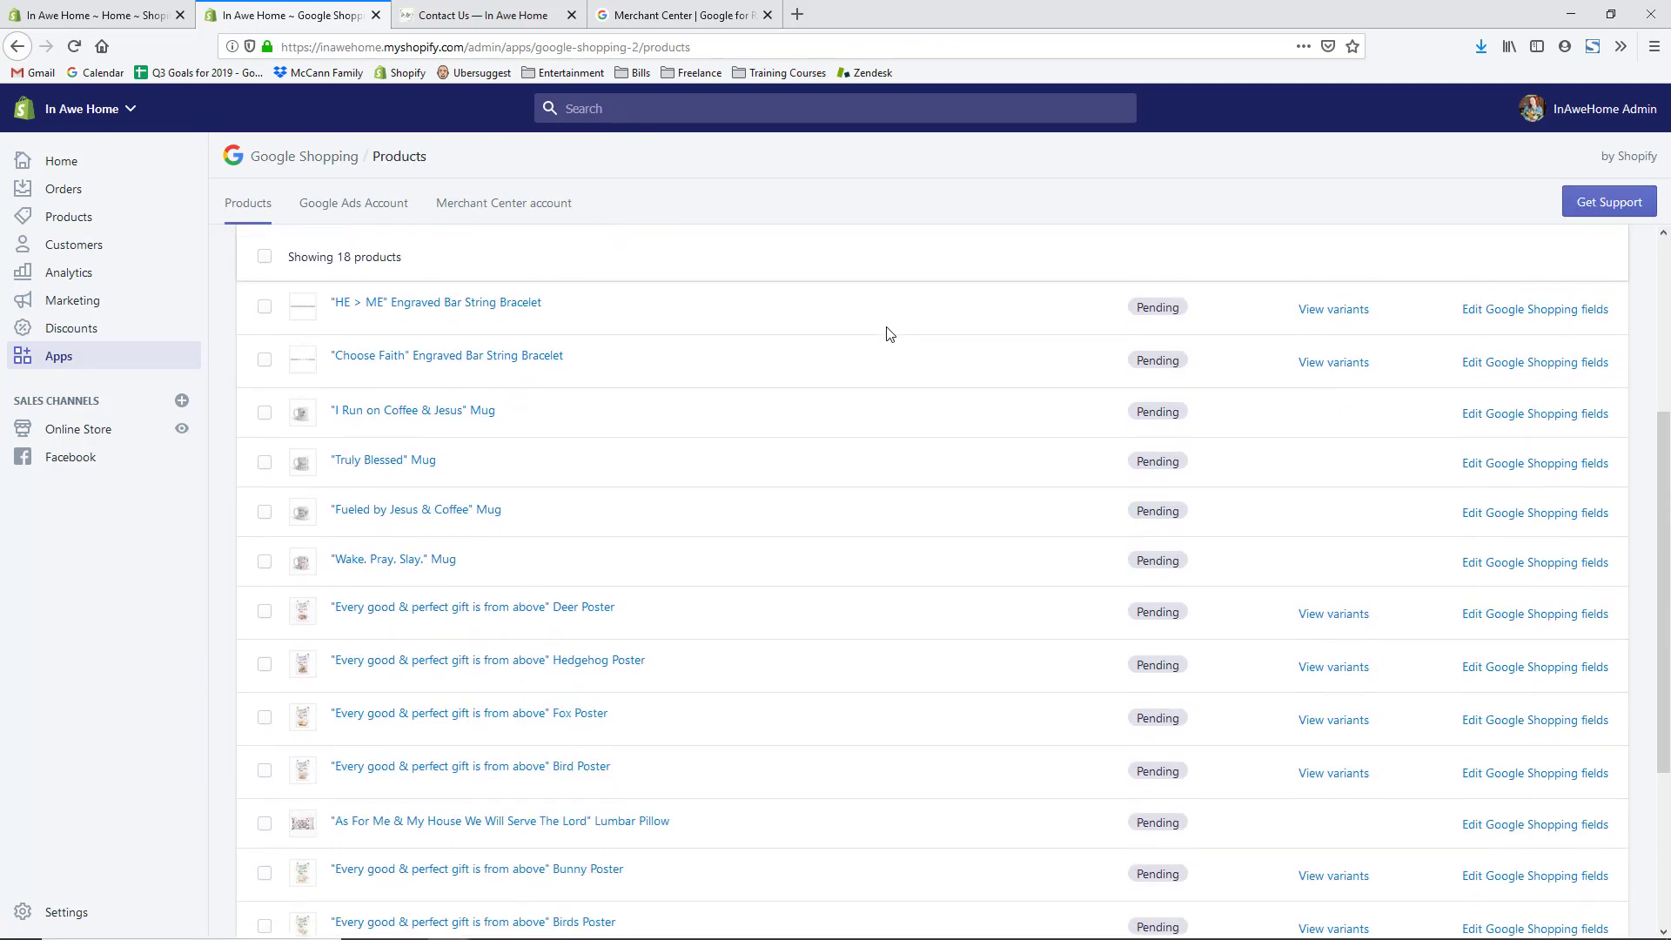
scroll(927, 411, up, 7)
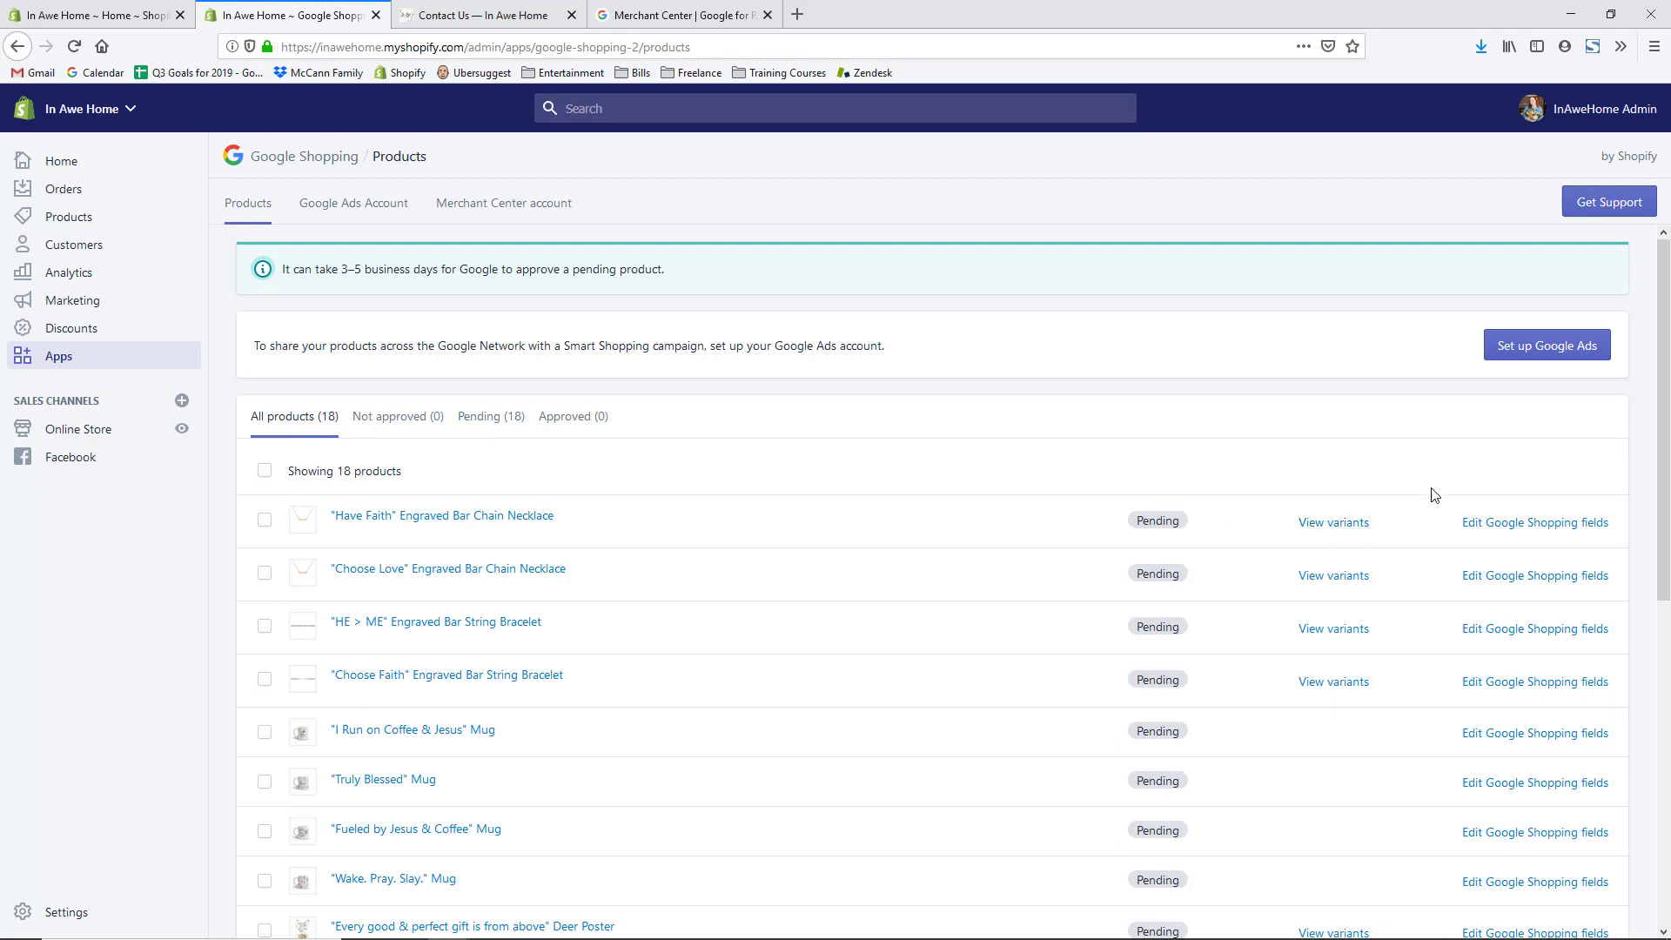
scroll(1471, 418, down, 2)
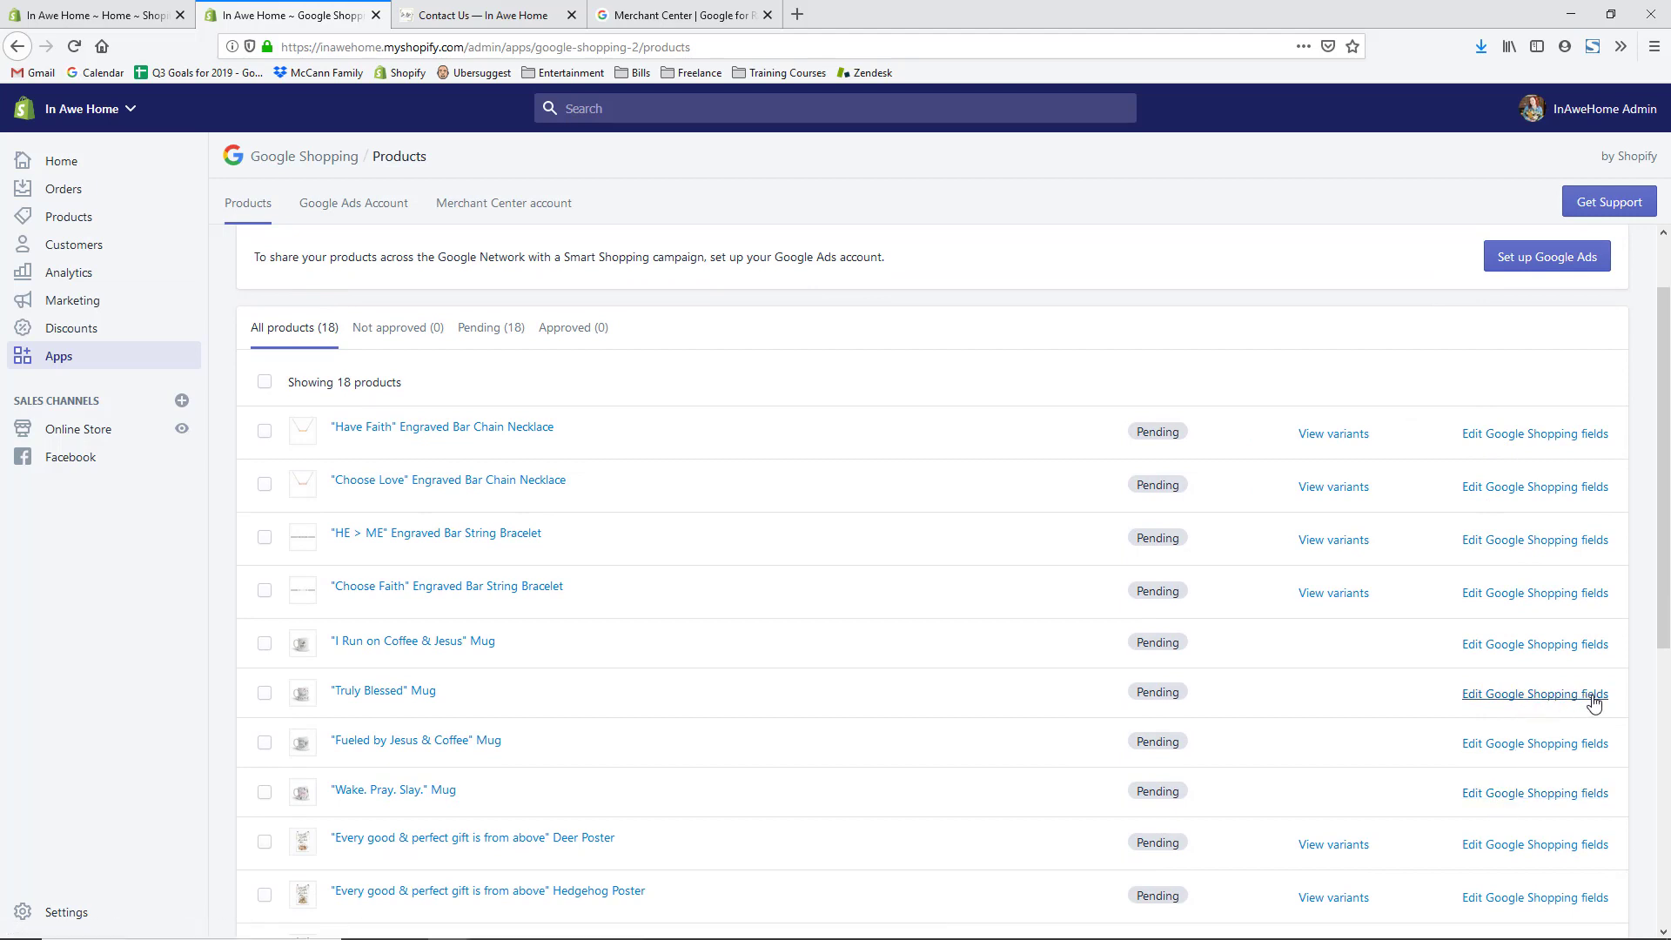
scroll(1645, 697, up, 2)
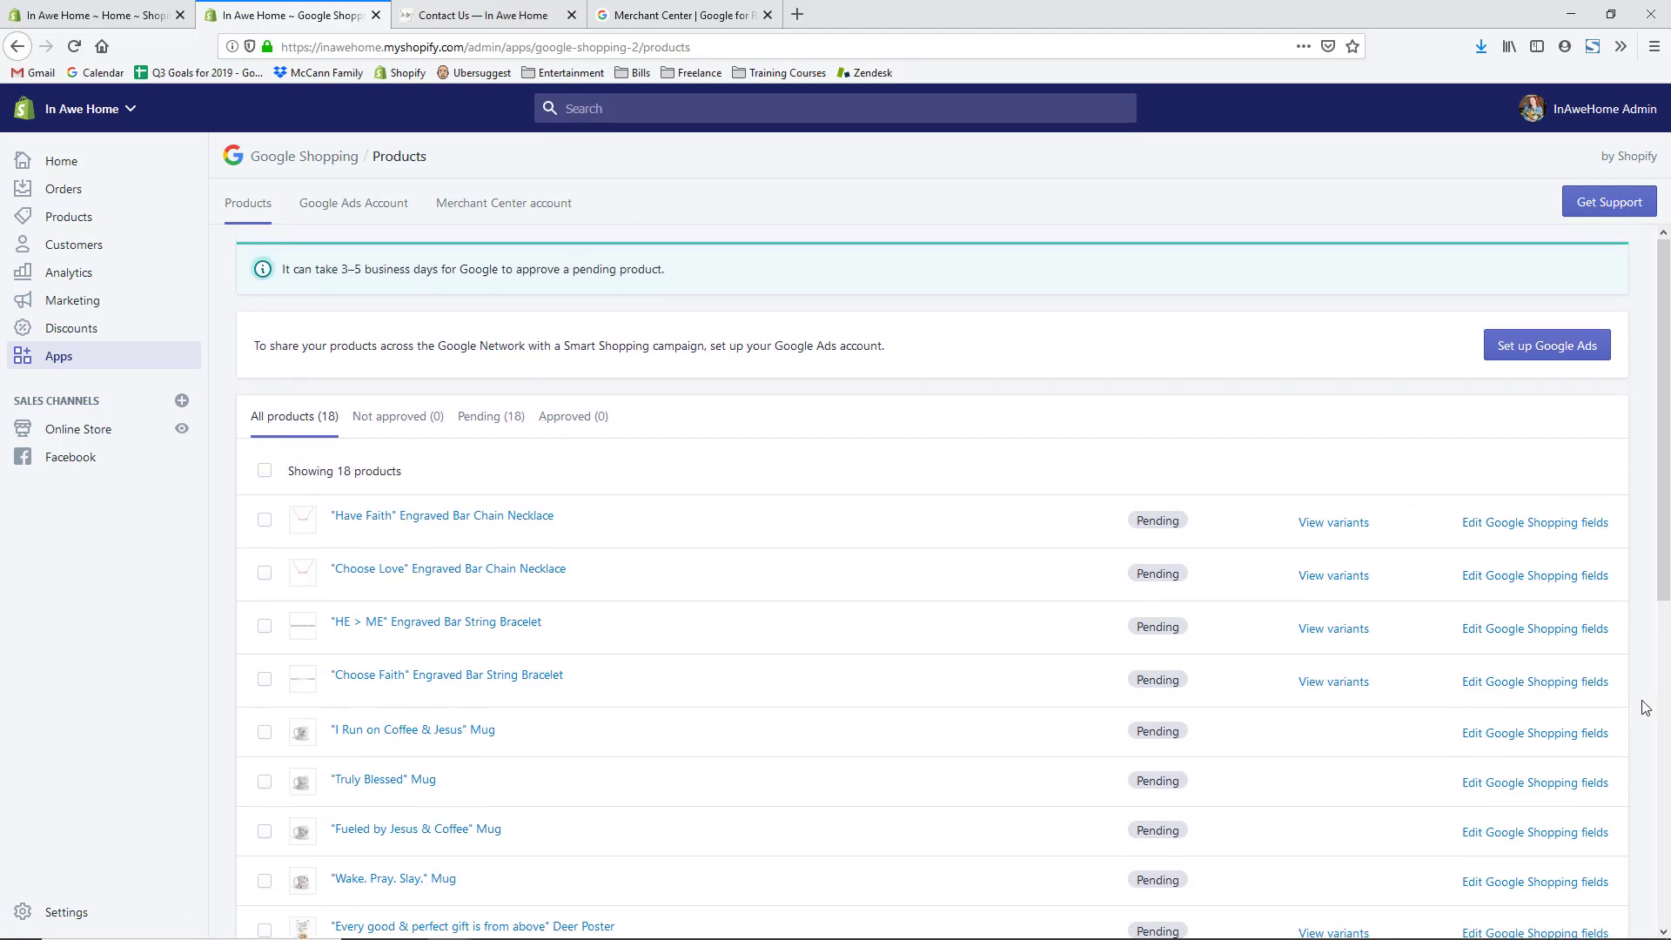